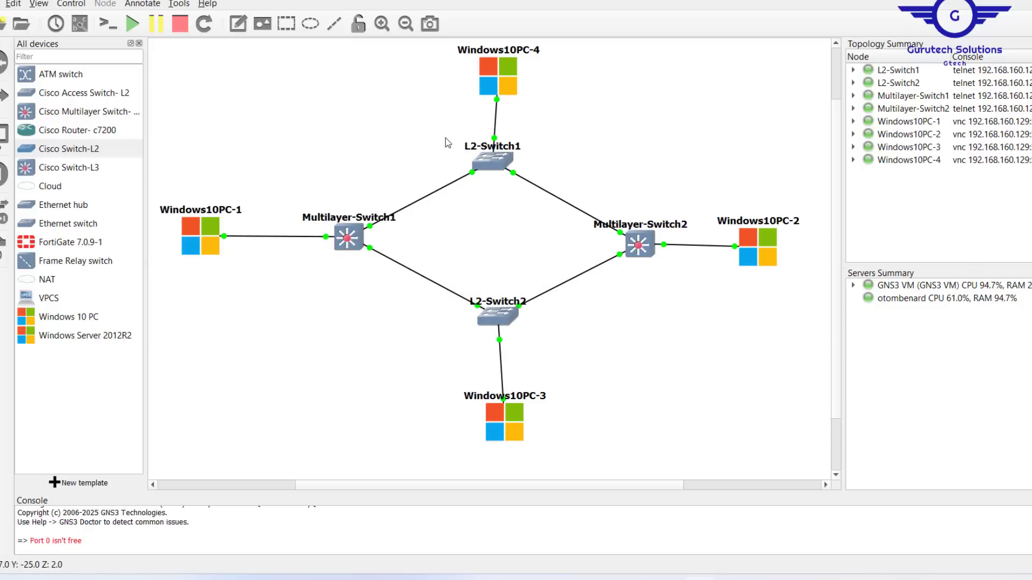
- Select client switches L2-Switch1, Multilayer-Switch2 and L2-Switch2, then bring up the VTP configuration slide
drag(445, 138, 688, 333)
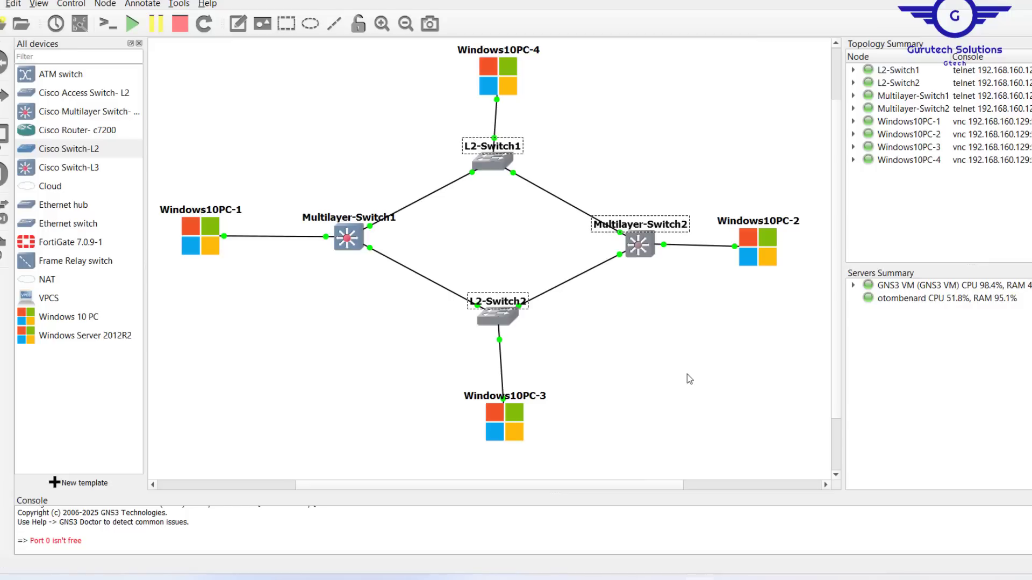
key(alt+Tab)
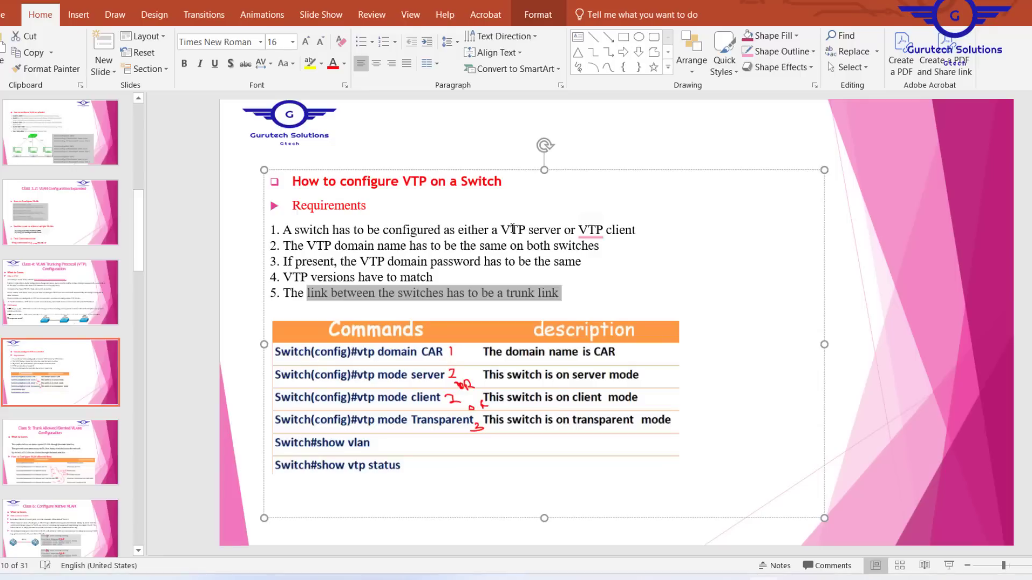
- Highlight 'VTP server or VTP' in requirement 1 on the VTP slide
drag(501, 230, 589, 231)
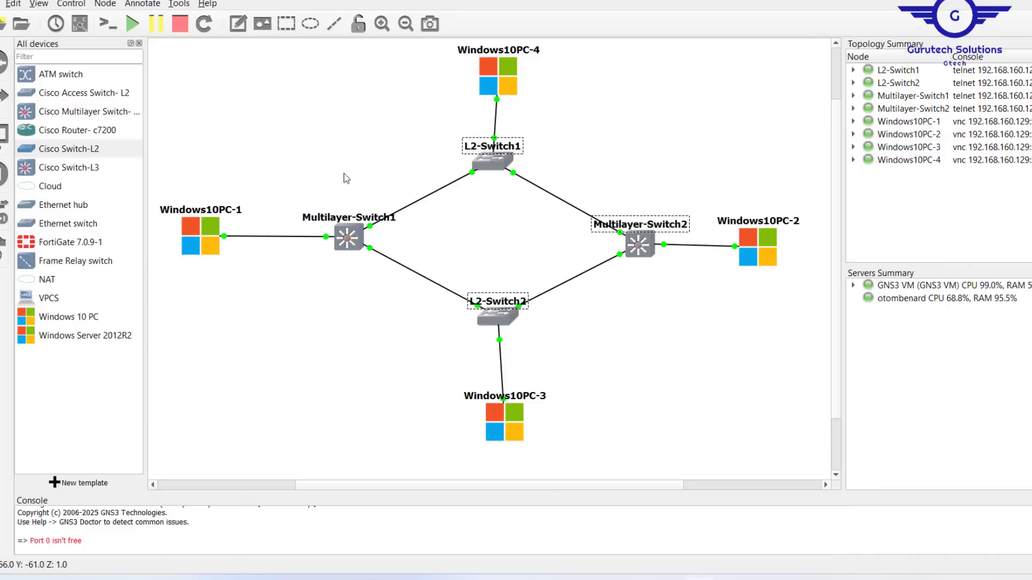
- Open the Multilayer-Switch1 console and position it mid-screen
click(350, 243)
double_click(349, 243)
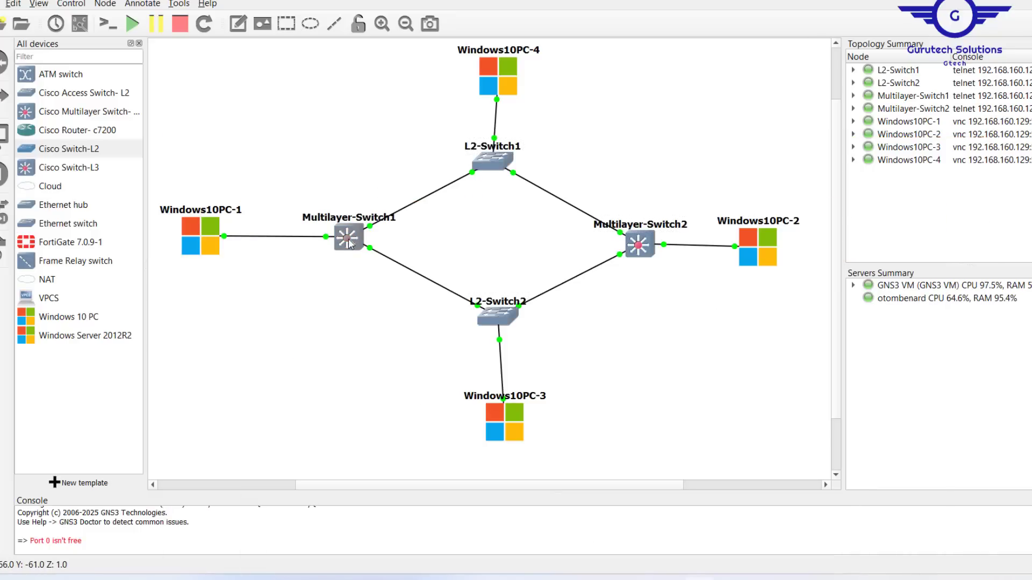
drag(240, 11, 473, 81)
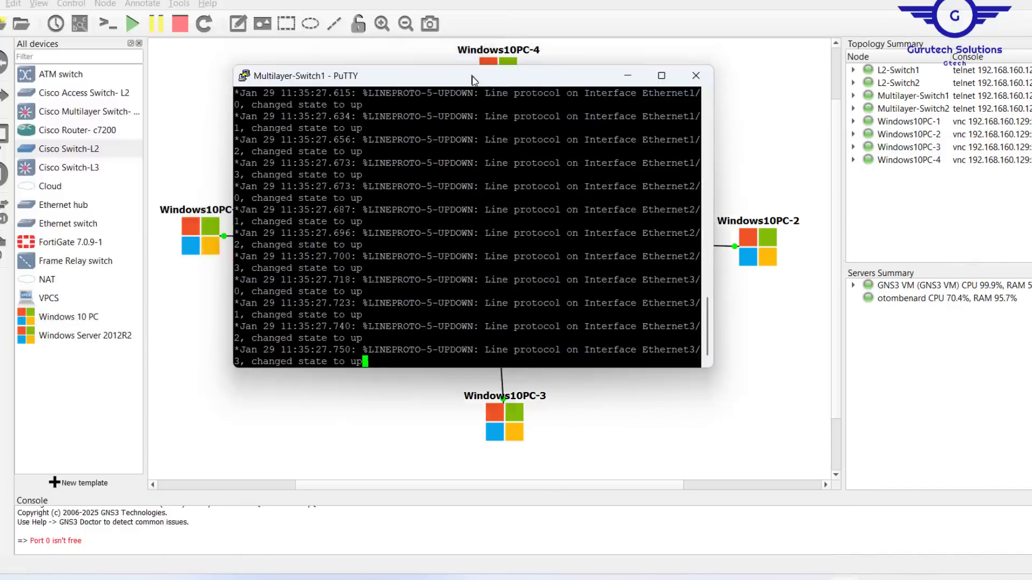
key(Return)
key(Return)
key(Return)
key(Return)
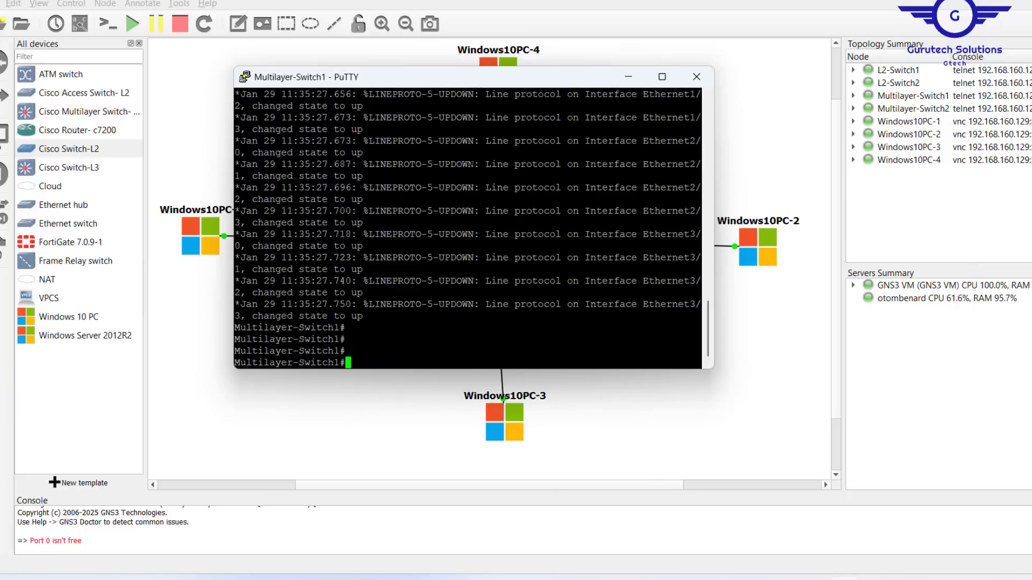
- Enter configuration mode with conf t and set the hostname to VTP-Server
text(conf t)
key(Return)
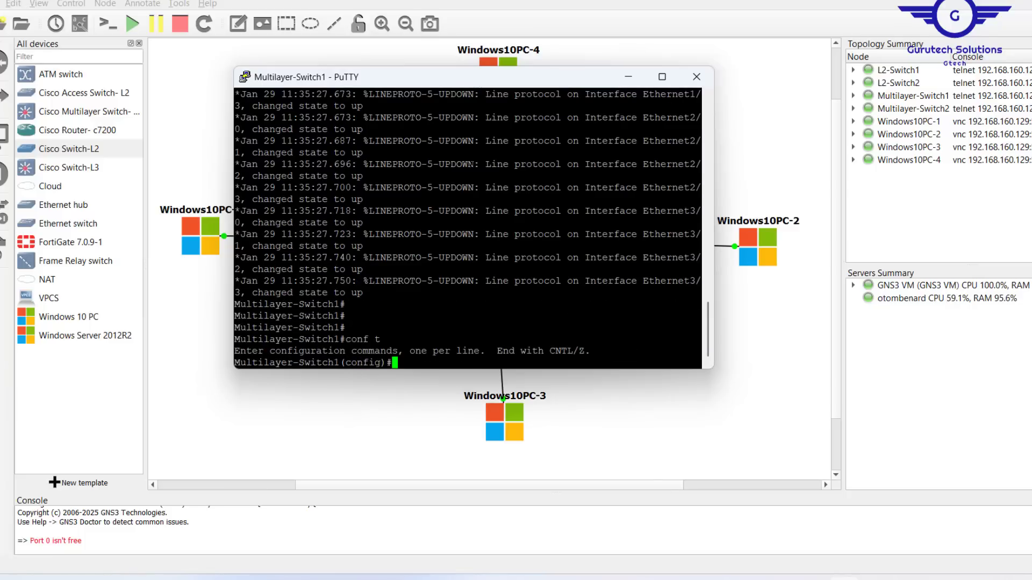
key(Return)
key(Return)
key(Return)
key(Return)
text(host)
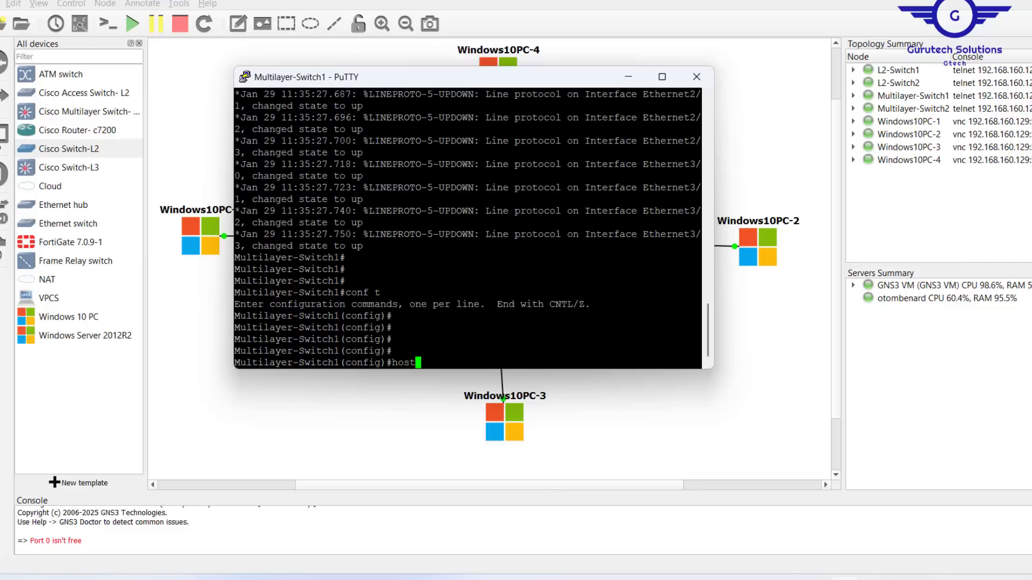
text(name VTP-Server)
key(Return)
key(Return)
key(Return)
key(Return)
key(Return)
key(Return)
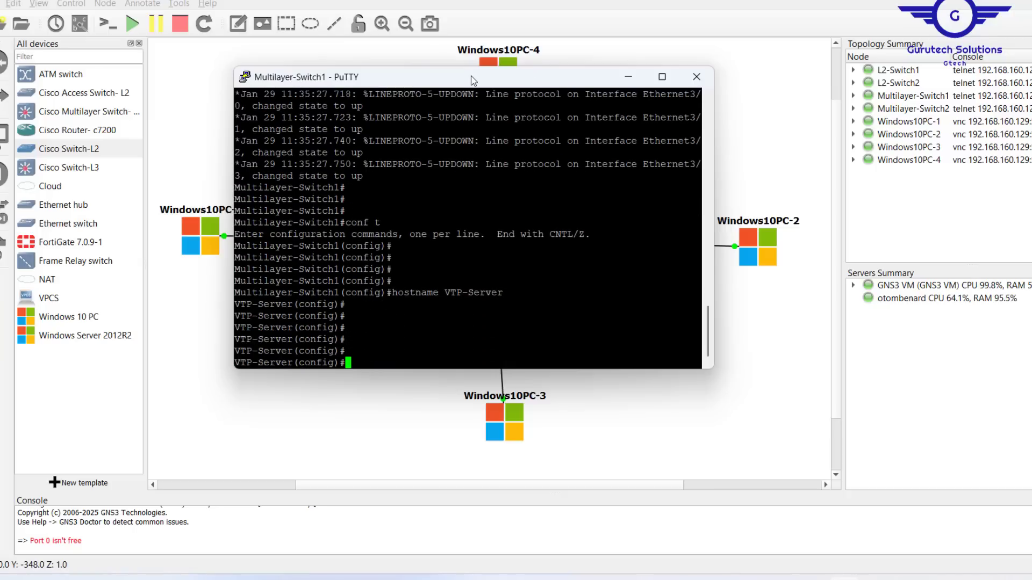
drag(470, 81, 409, 294)
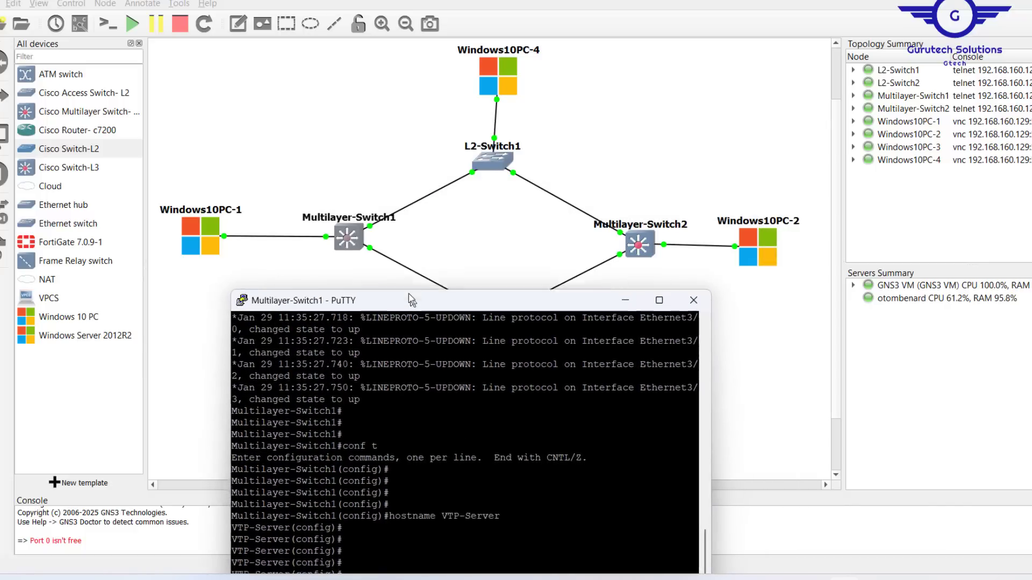
- Indicate Multilayer-Switch1 as server and the three client switches, then reopen Multilayer-Switch1's console
click(359, 136)
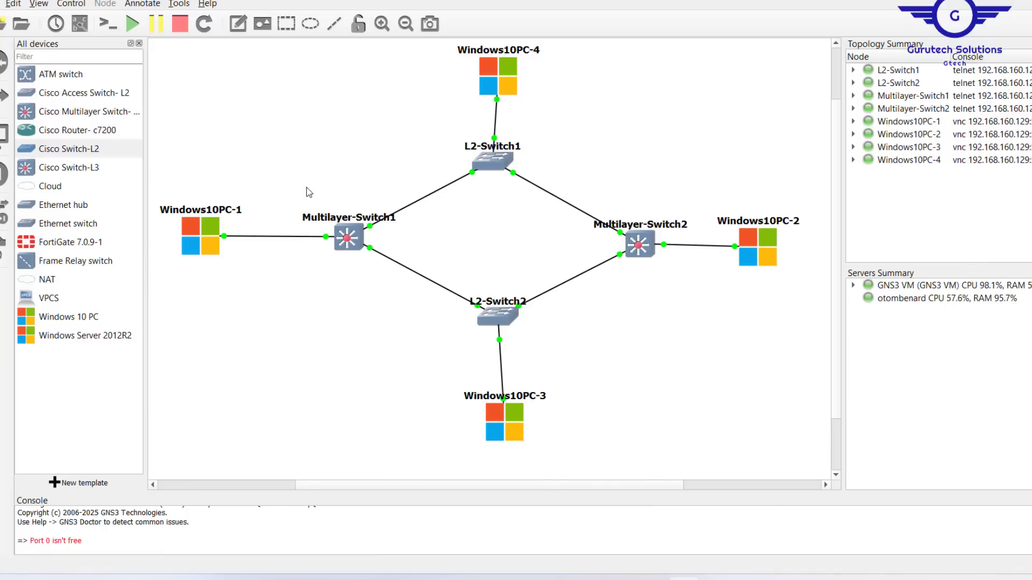
drag(305, 187, 392, 308)
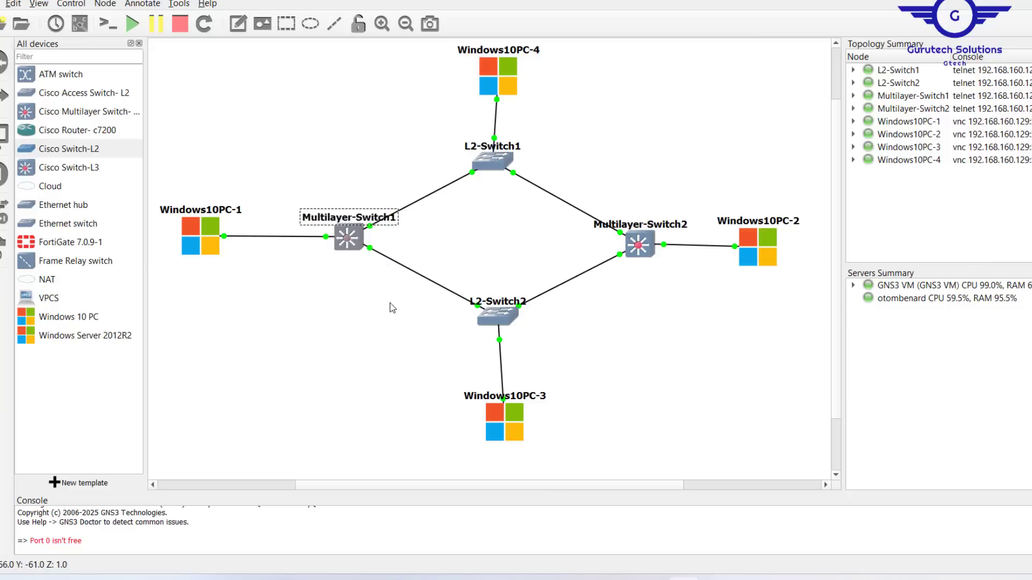
drag(458, 139, 672, 343)
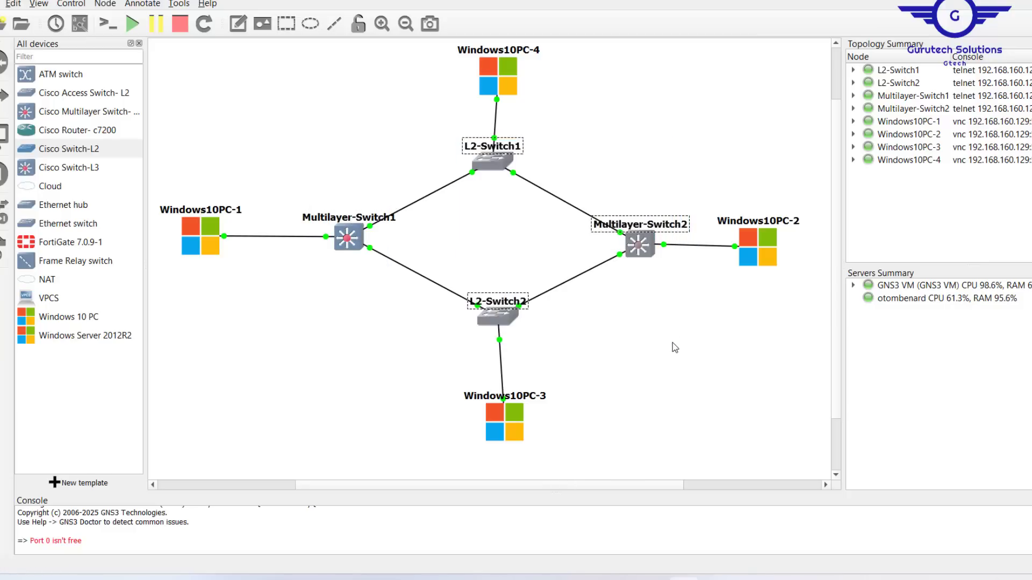
click(345, 238)
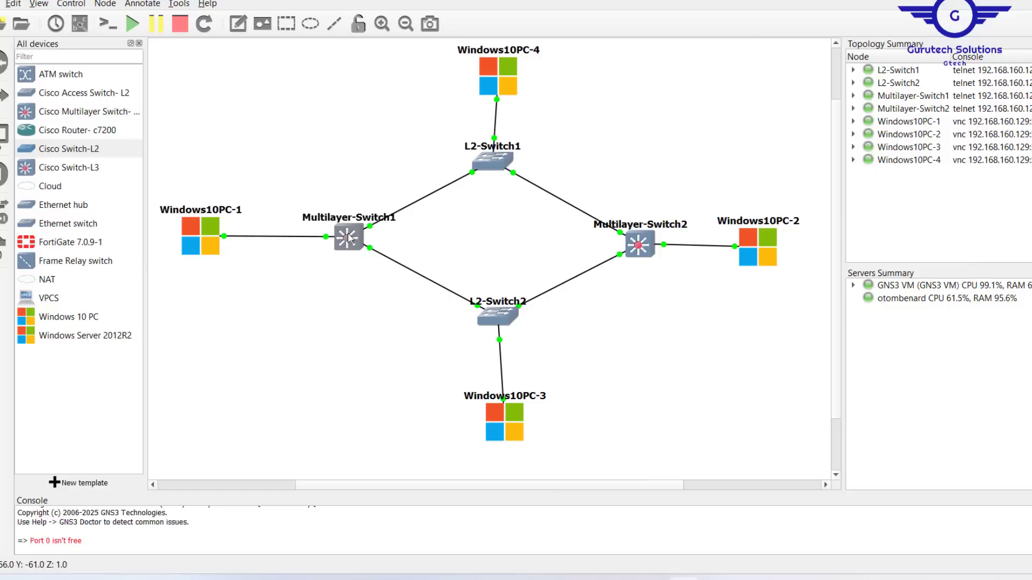
double_click(344, 239)
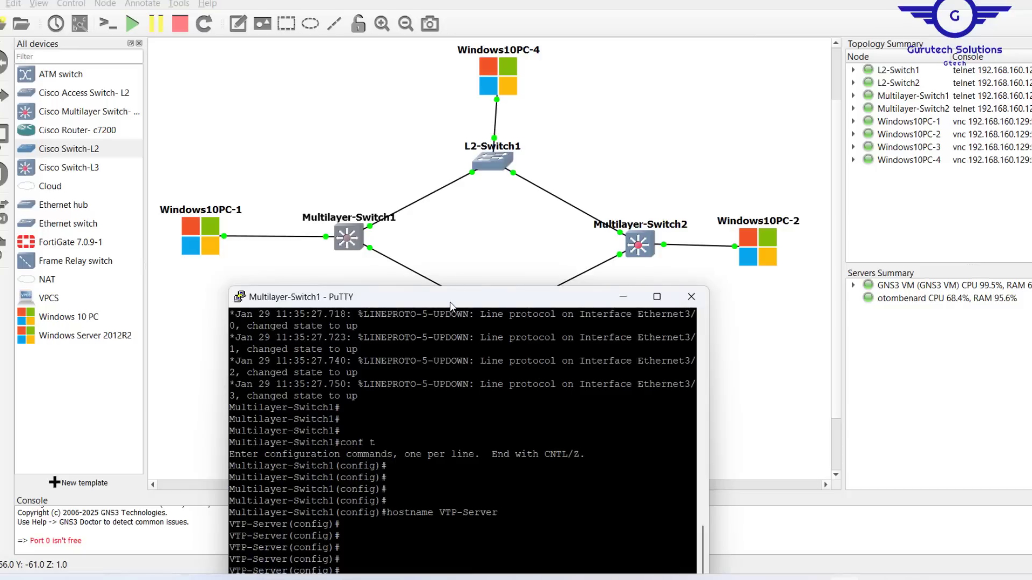
- Run vtp mode server and highlight the reply that the switch is already in server mode
drag(452, 301, 632, 146)
text(vtp mo)
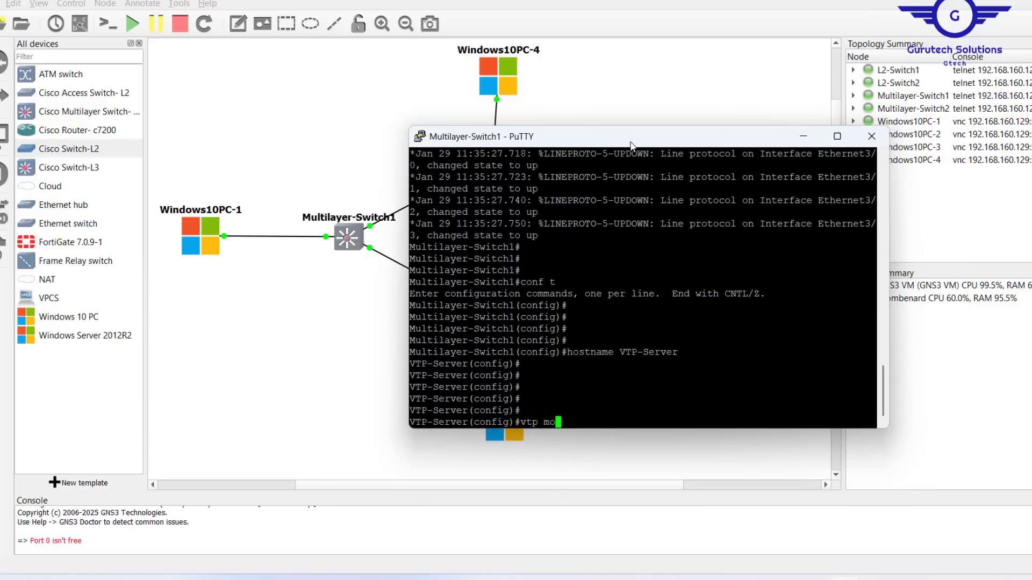
text(de se)
key(Tab)
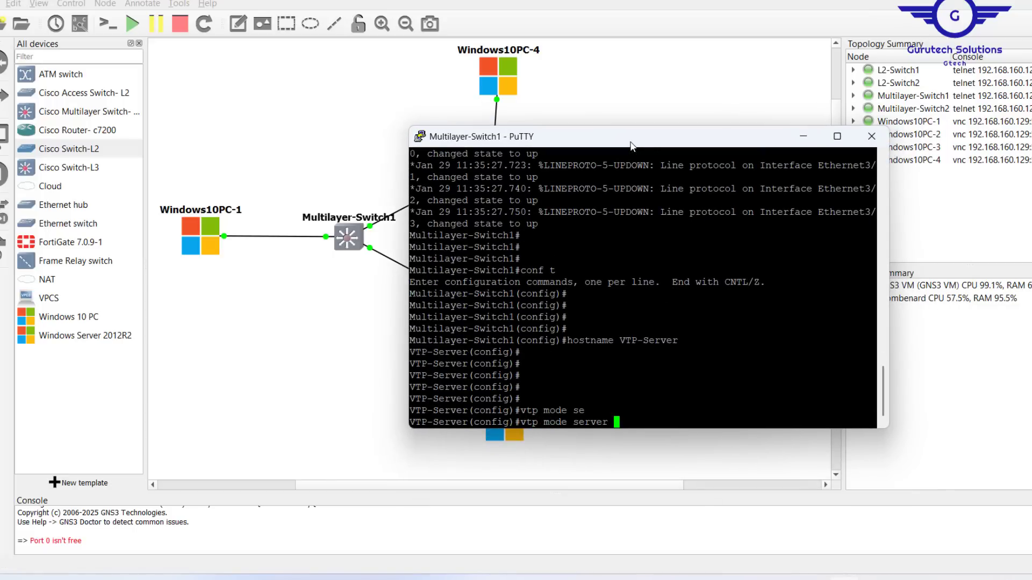
key(Return)
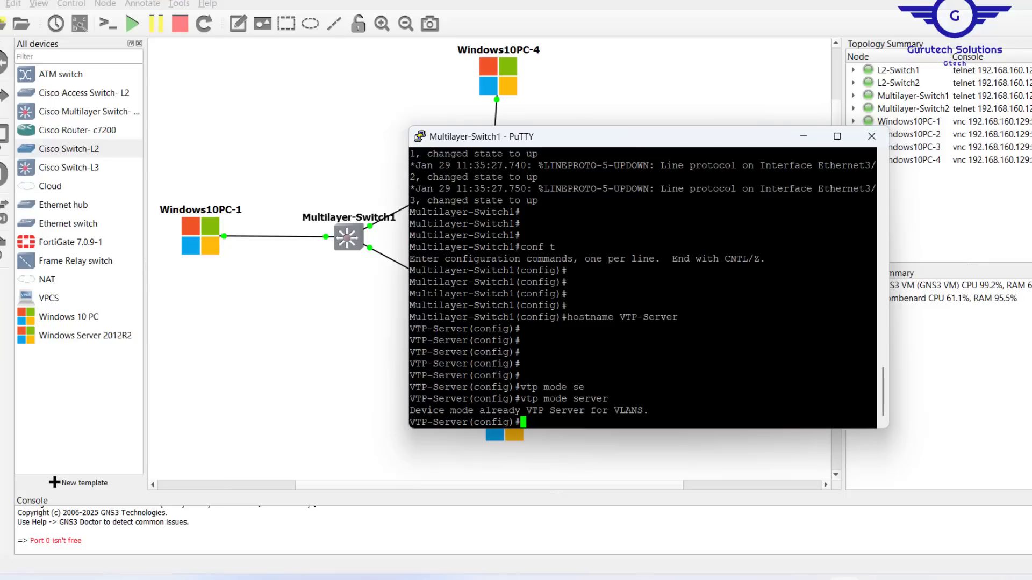
drag(410, 411, 665, 411)
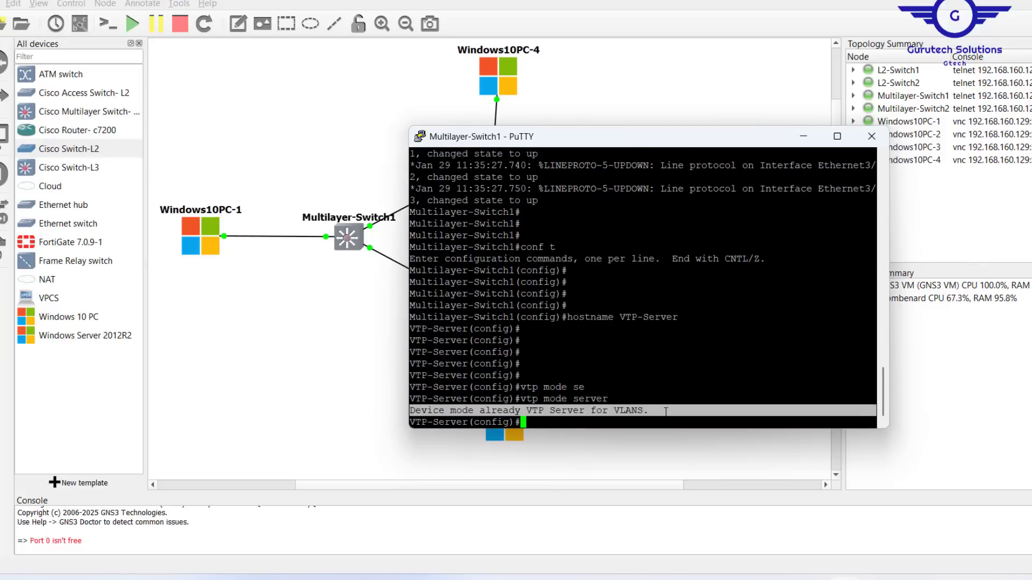
key(Return)
key(Return)
key(Return)
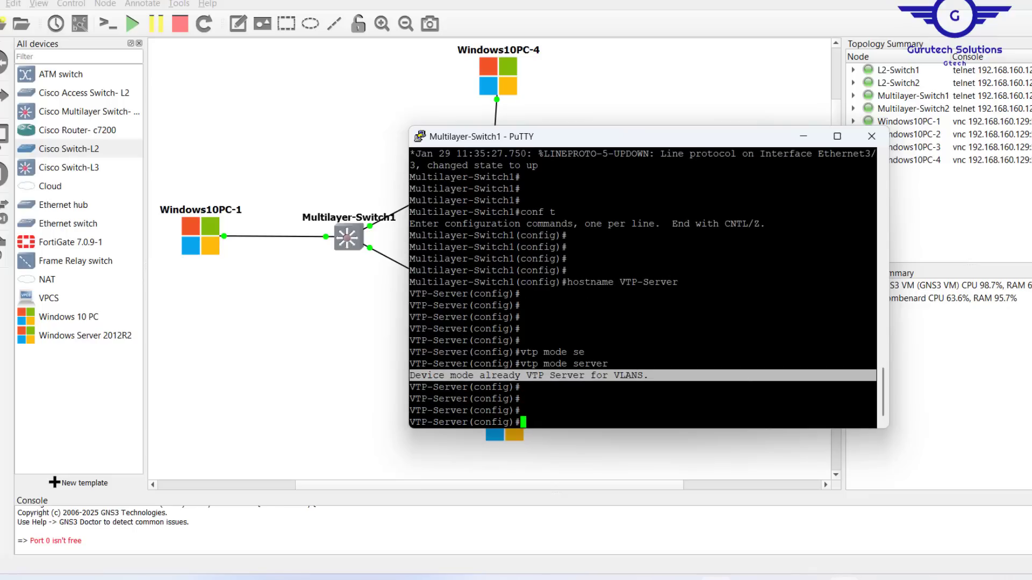
- Check the VTP slide and type 'vtp domain gtech.com' in the console
key(alt+Tab)
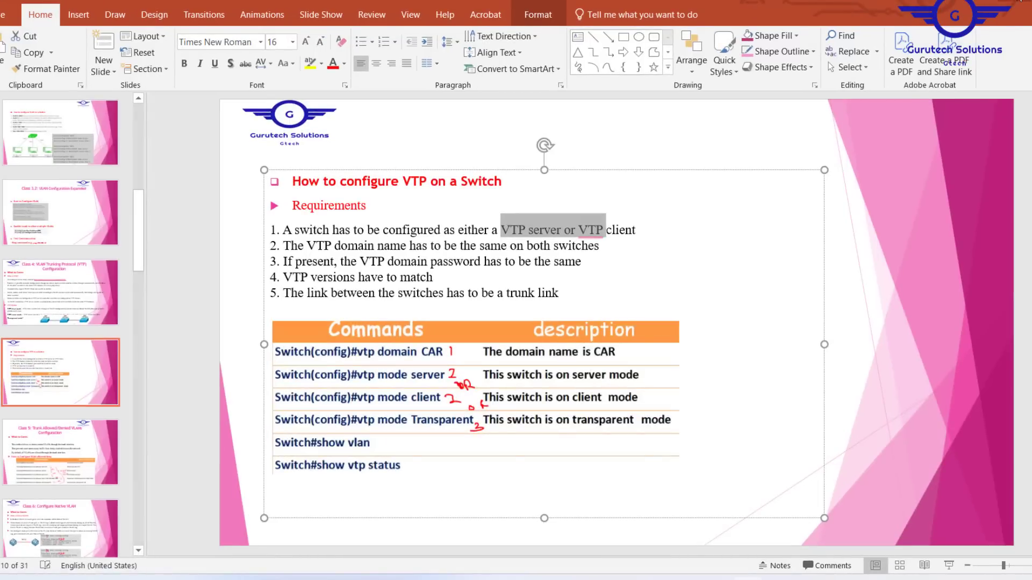
key(alt+Tab)
text(vtp )
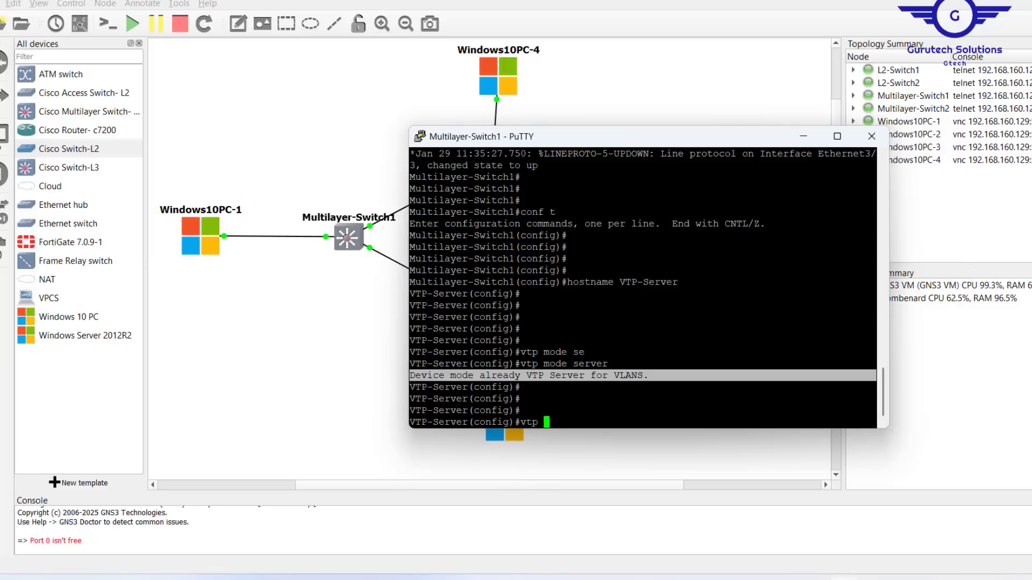
text(domain gtech.com)
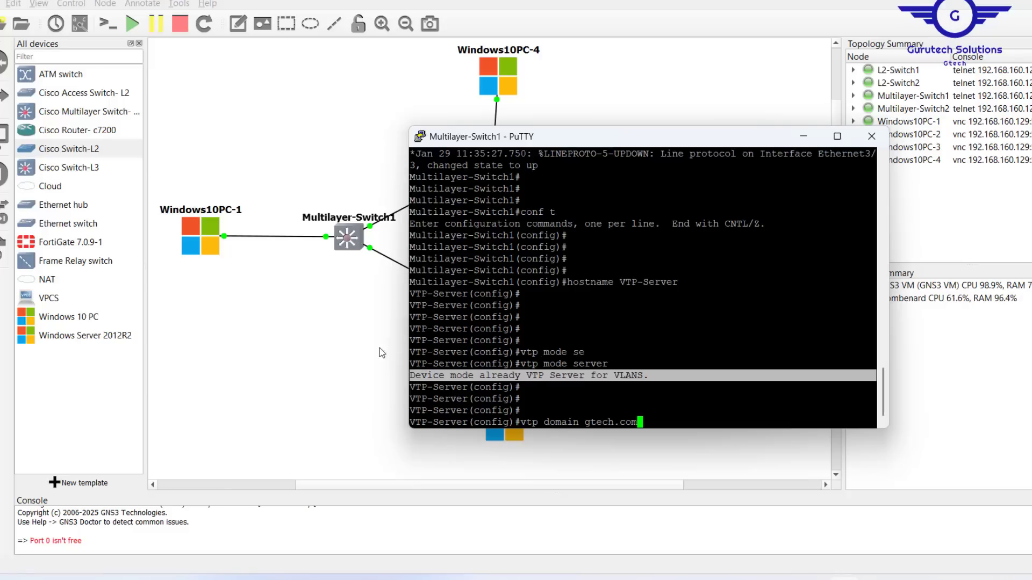
- Highlight the domain change from NULL to gtech.com and start the vtp password command
click(324, 376)
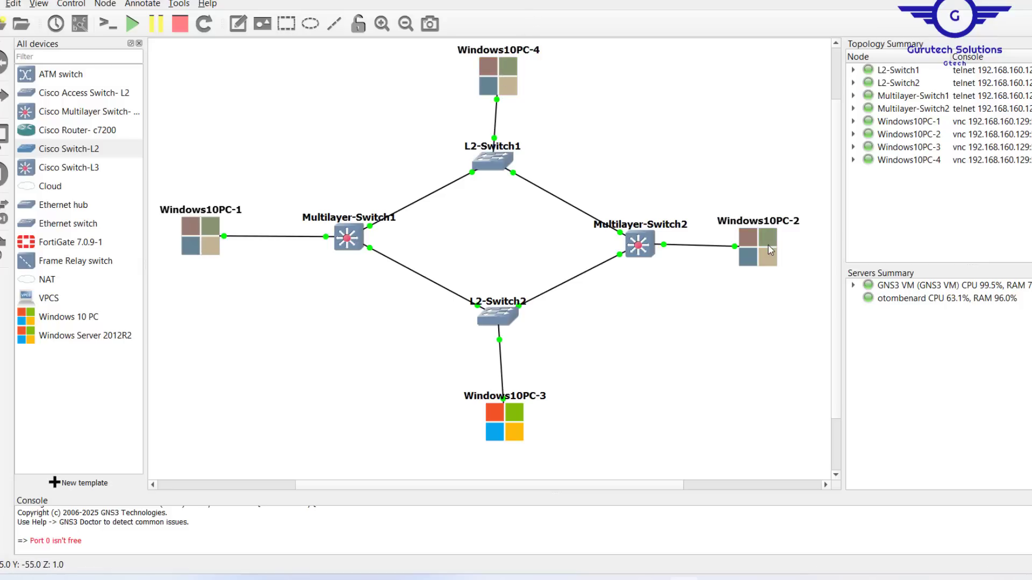
key(alt+Tab)
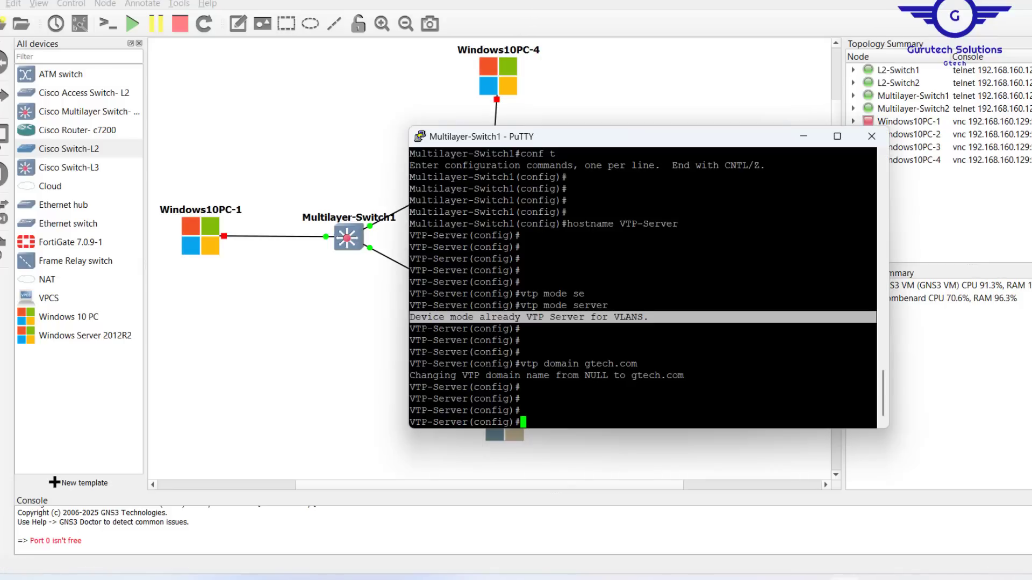
drag(465, 375, 684, 375)
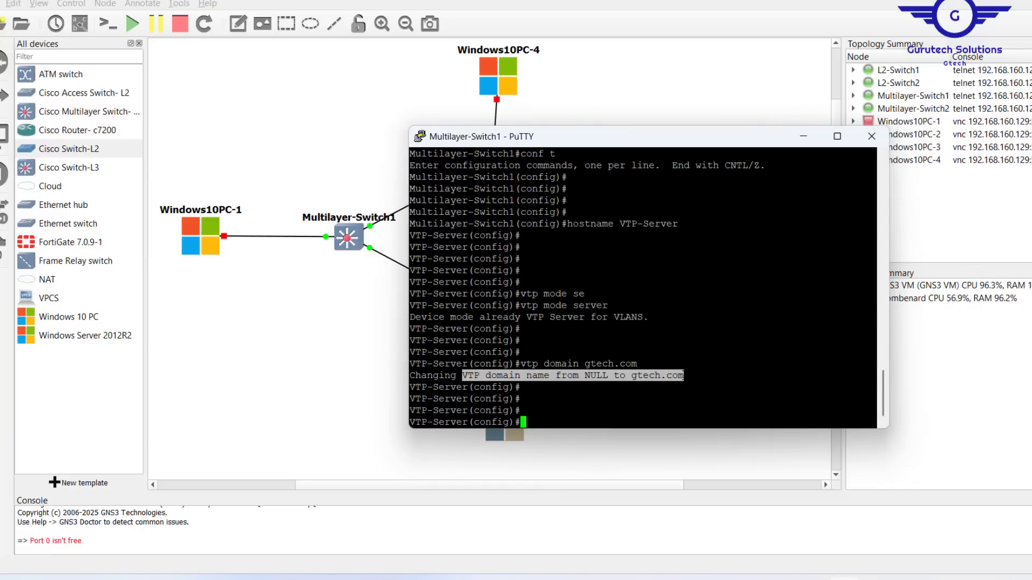
click(685, 375)
text(vtp )
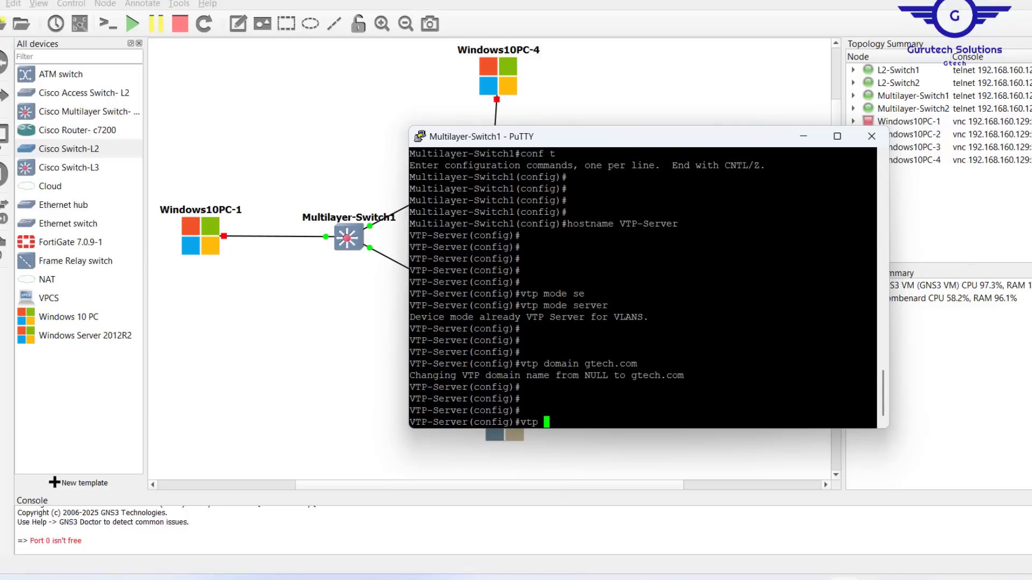
text(pass)
key(Tab)
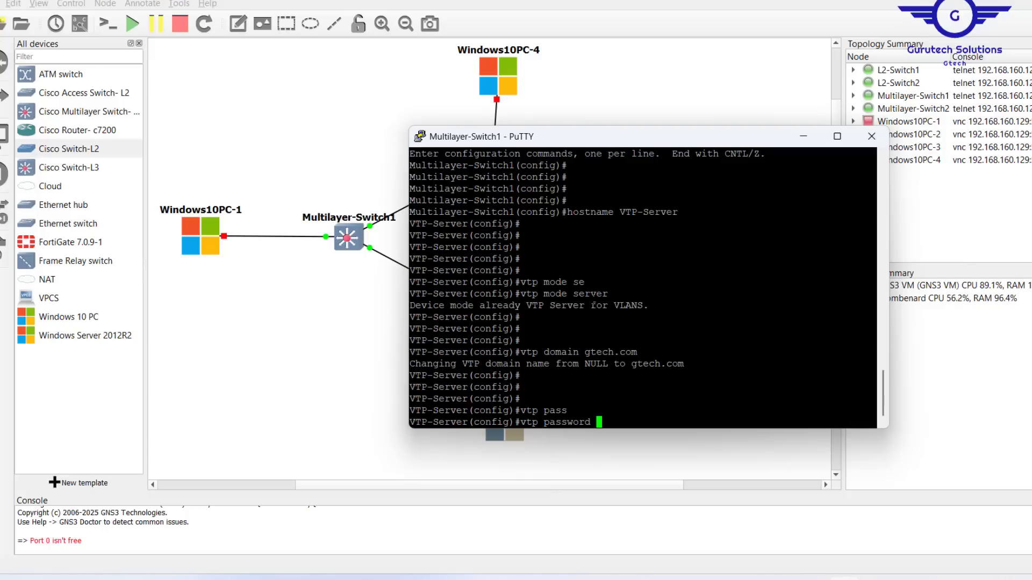
- Set the VTP password and apply VTP version 2 on VTP-Server
text(cisco)
key(Return)
key(Return)
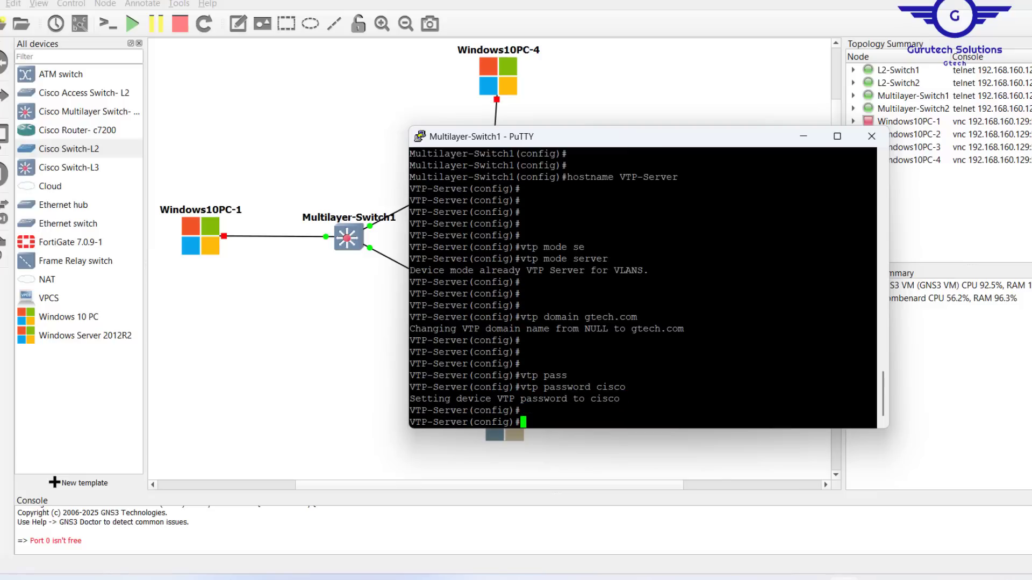
text(vty)
key(BackSpace)
text(p ve)
key(Tab)
text(?)
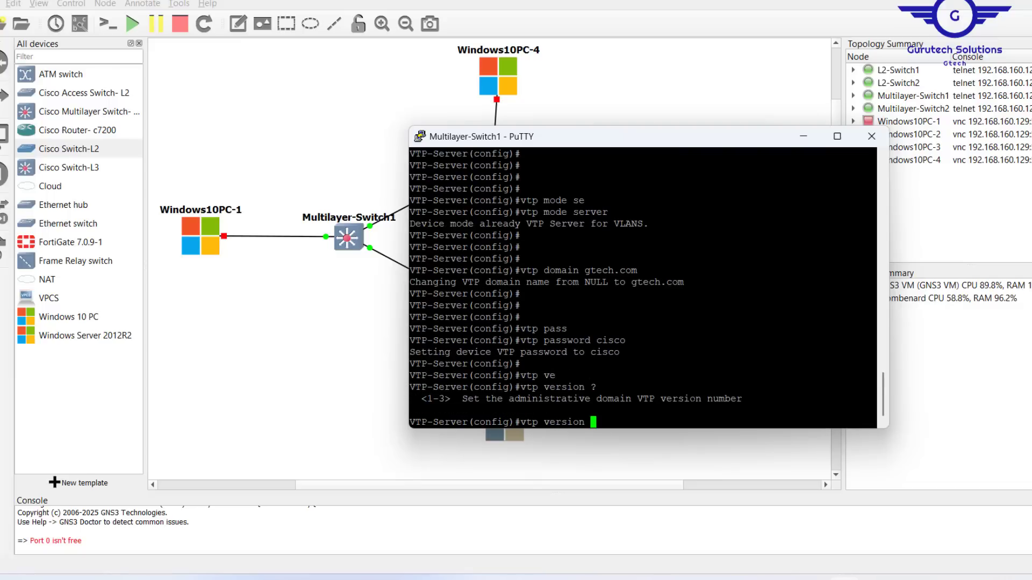
text(2)
key(Return)
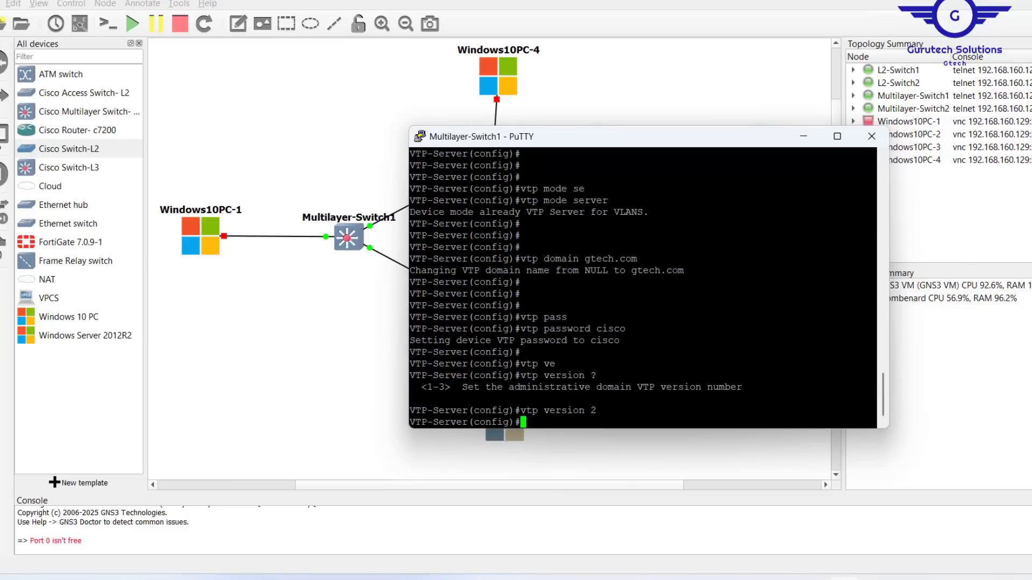
- Save the running configuration with do wr, confirming the overwrite
key(Return)
key(Return)
key(Return)
key(Return)
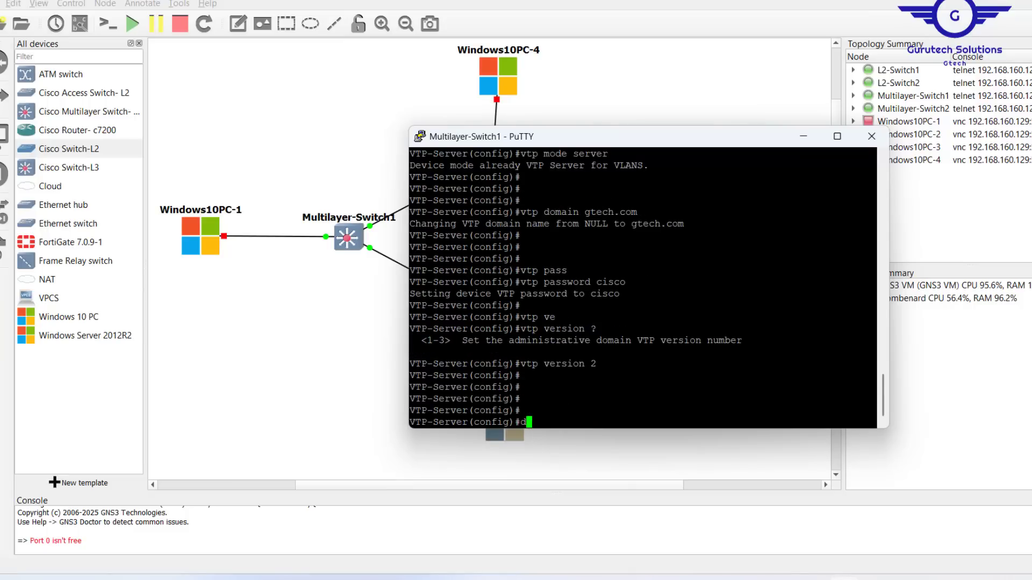
text(do wr)
key(Return)
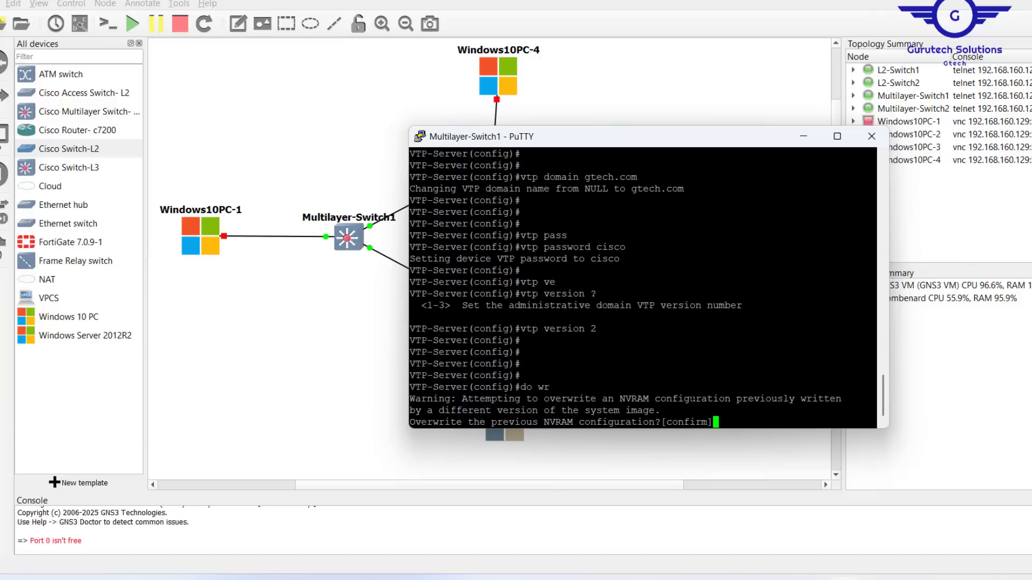
key(Return)
key(Return)
key(Return)
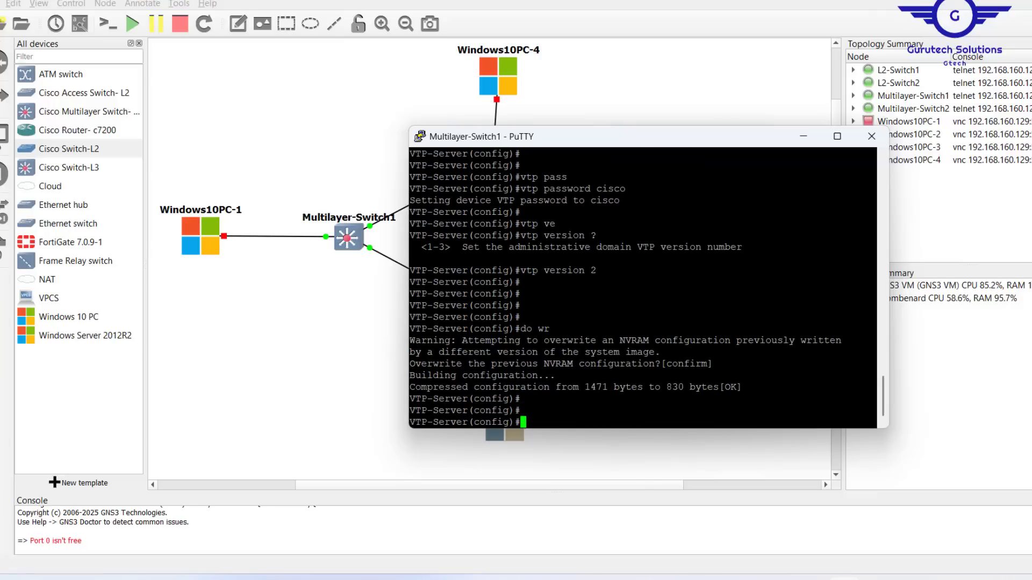
- Run do sh vtp status and highlight domain gtech.com and Server operating mode
key(Return)
key(Return)
key(Return)
key(Return)
text(do sh v)
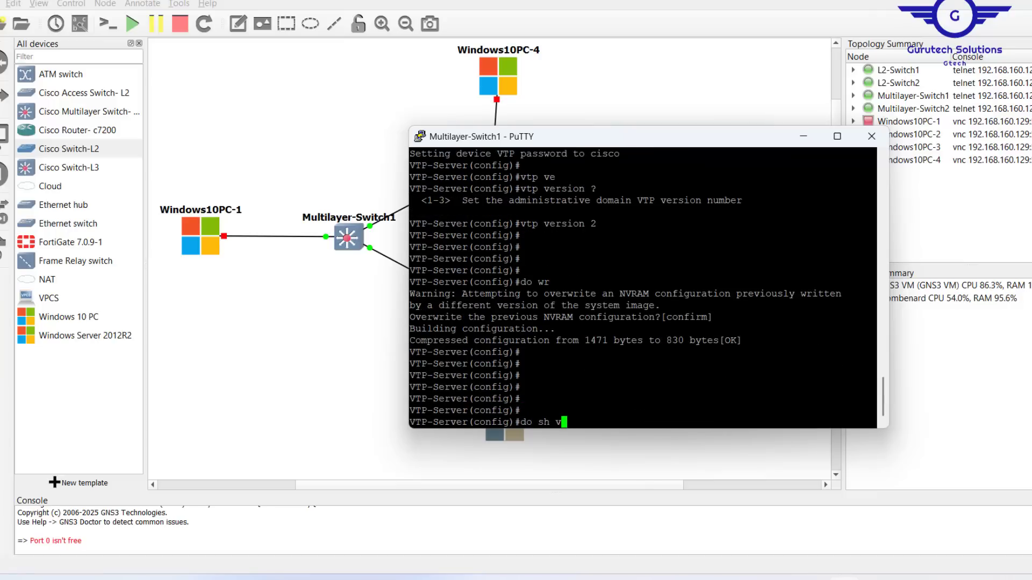
text(tp status)
key(Return)
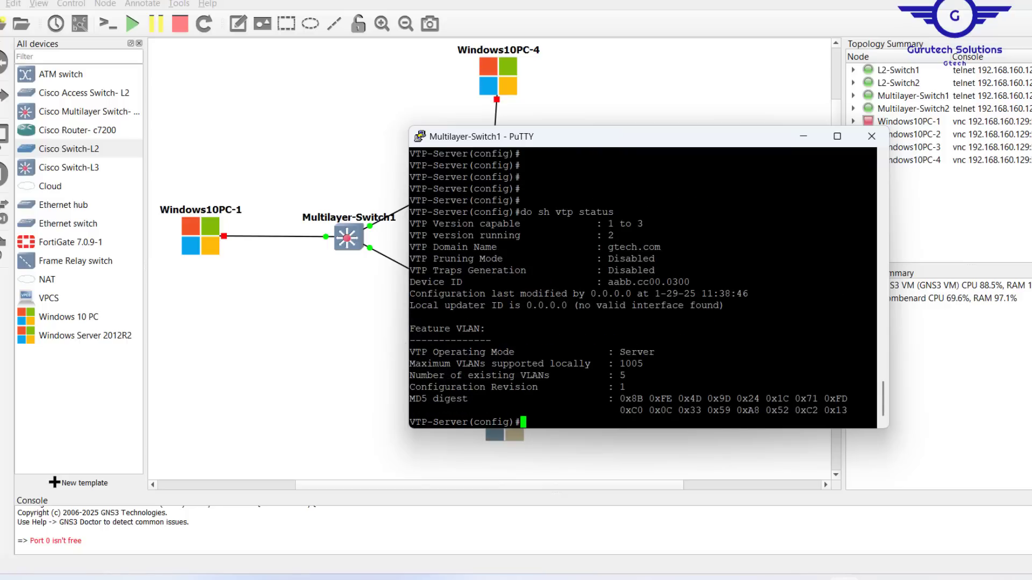
drag(875, 247, 628, 247)
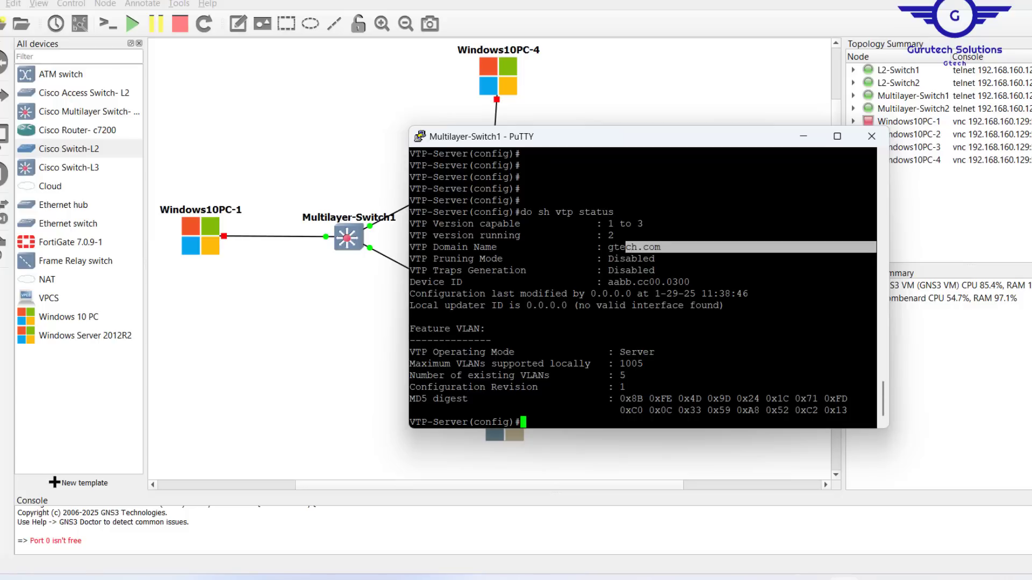
drag(698, 353, 405, 354)
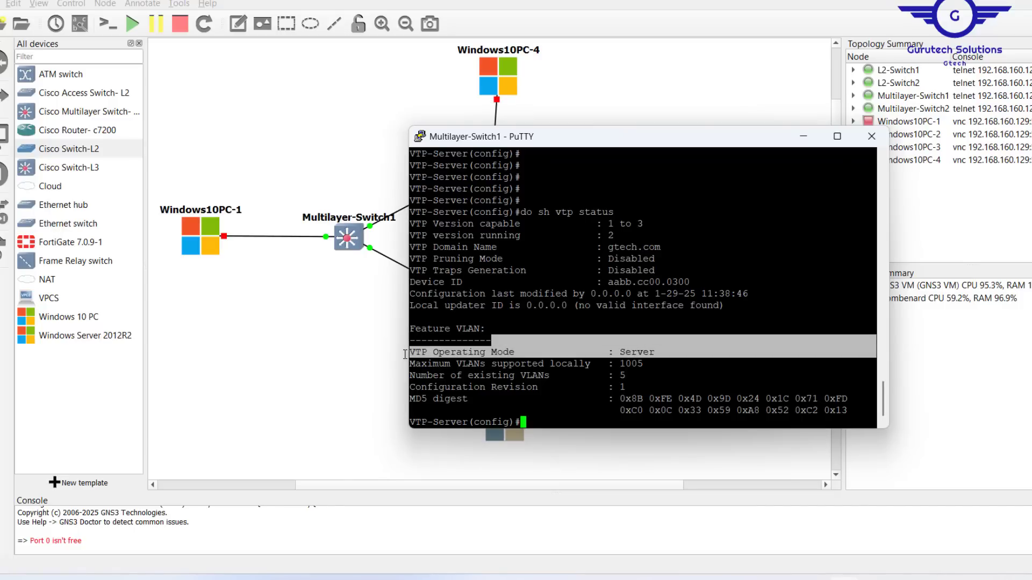
click(292, 312)
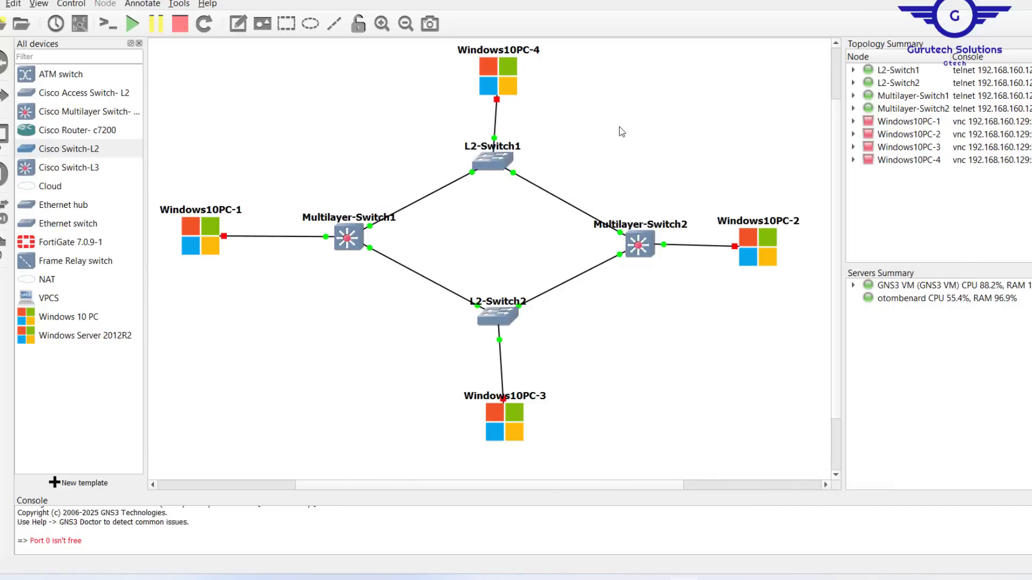
- Indicate the server and client switches, then change 'vtp mode server' to 'vtp mode client' in the notes
drag(316, 166, 384, 312)
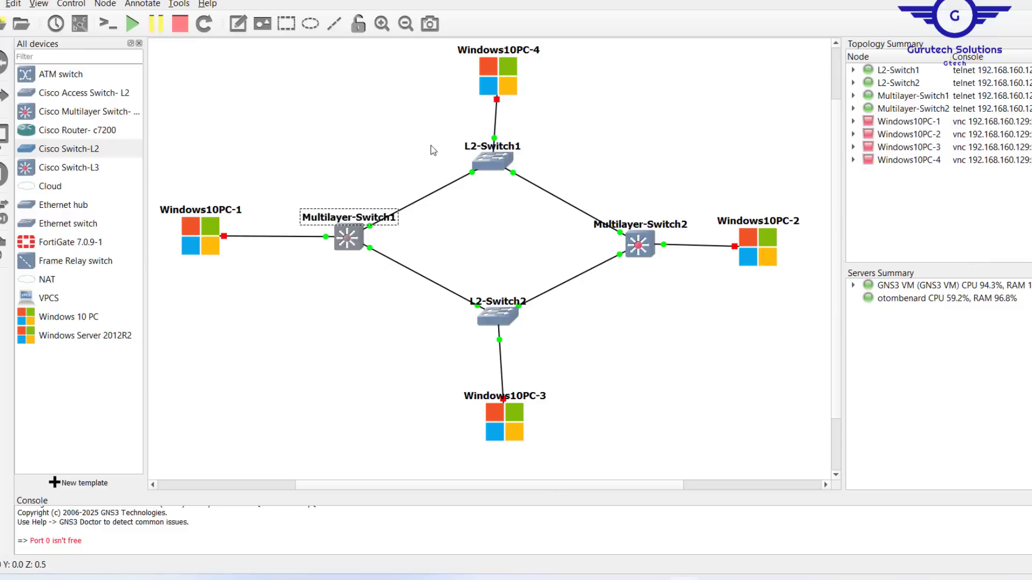
drag(433, 129, 673, 325)
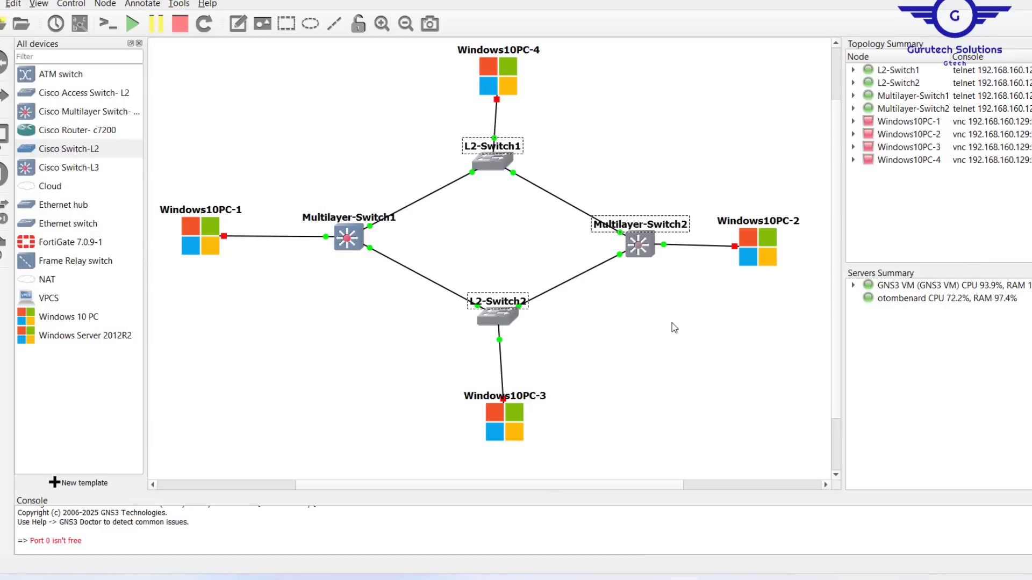
key(alt+Tab)
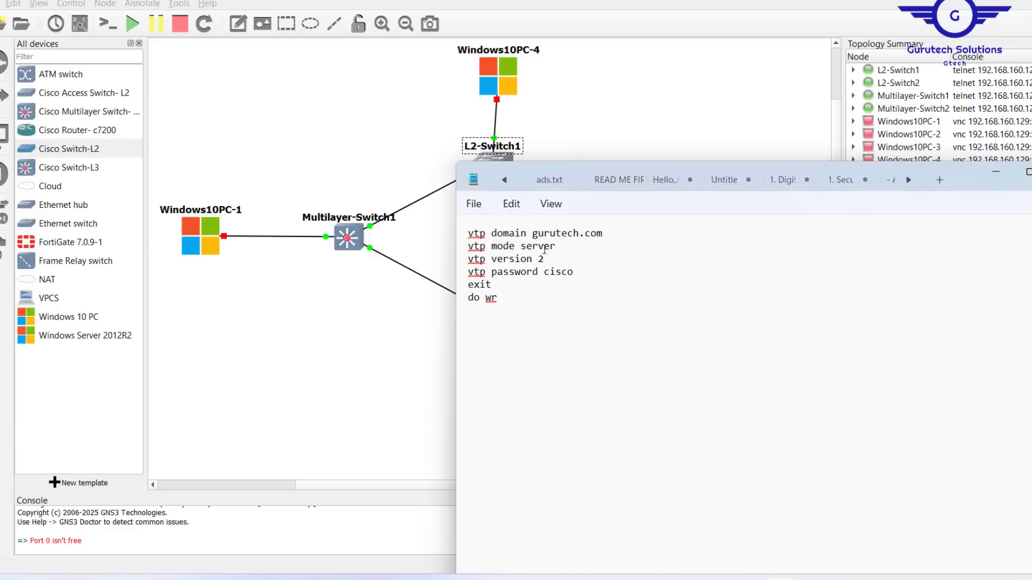
double_click(542, 246)
text(client)
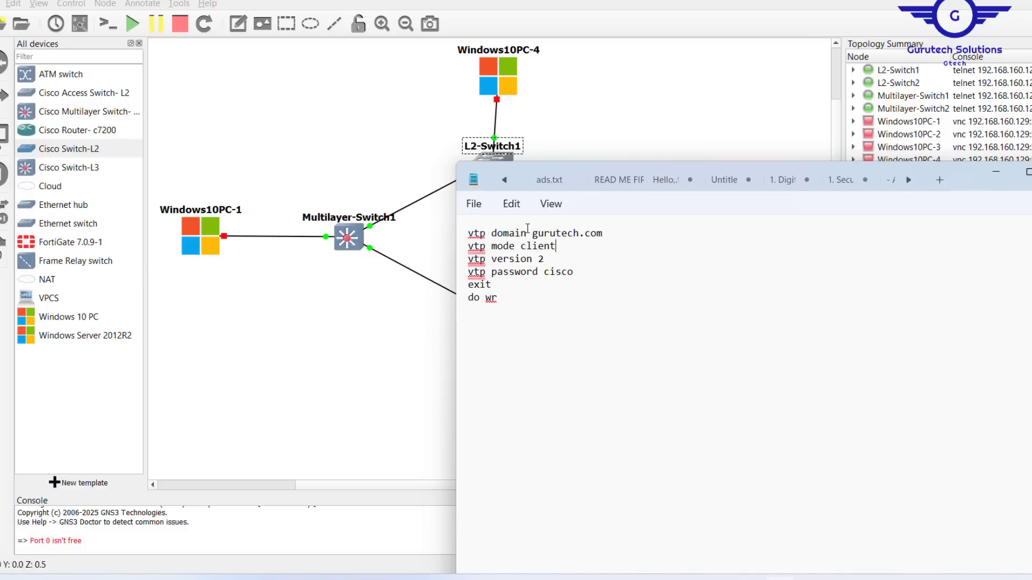
- Edit the notes' domain from gurutech.com to gtech.com to match the server
click(352, 240)
double_click(352, 240)
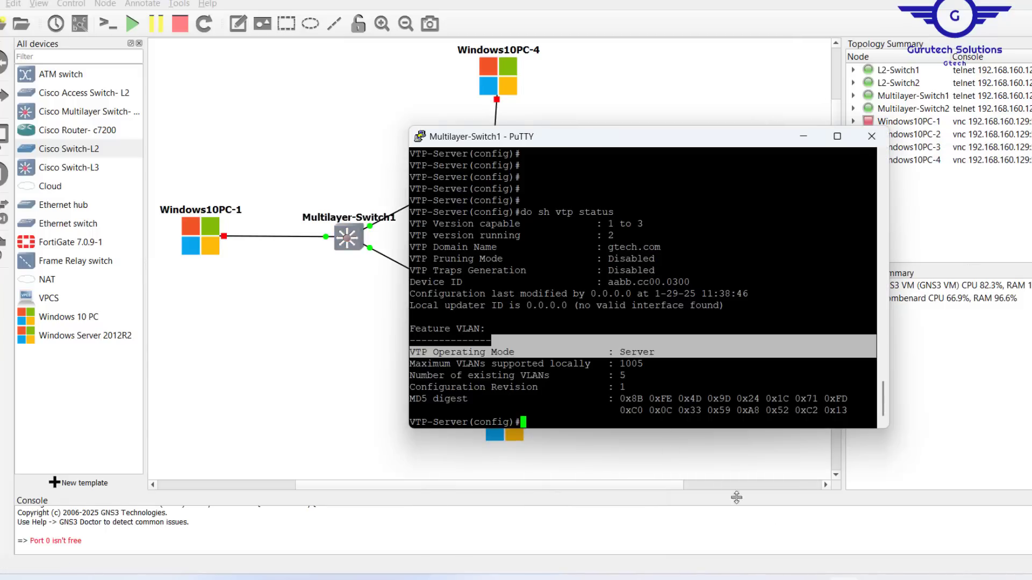
key(alt+Tab)
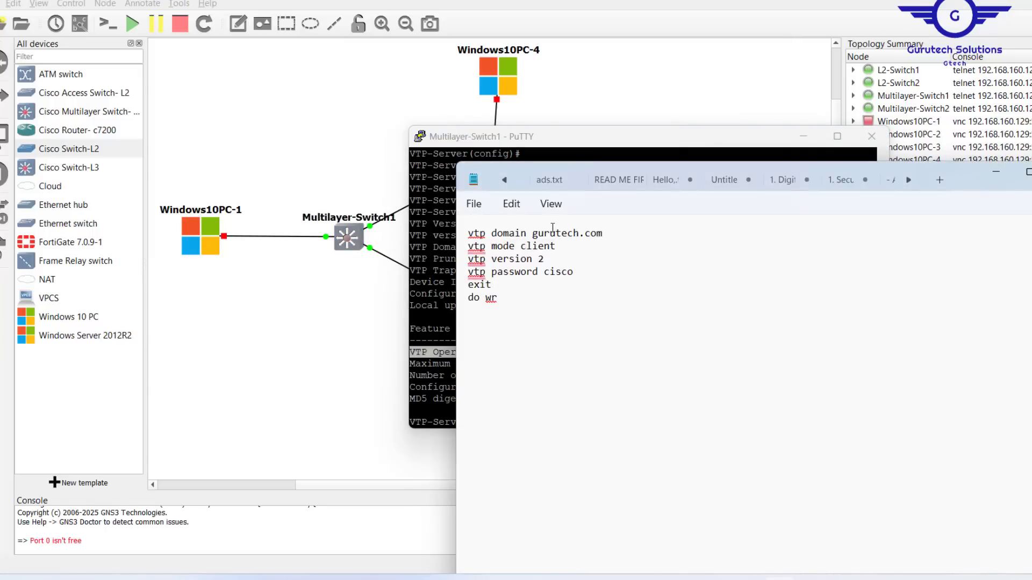
click(554, 235)
key(BackSpace)
key(BackSpace)
key(BackSpace)
- Compare the notes with the server's earlier VTP password lines in the console
click(430, 252)
scroll(430, 252, up, 5)
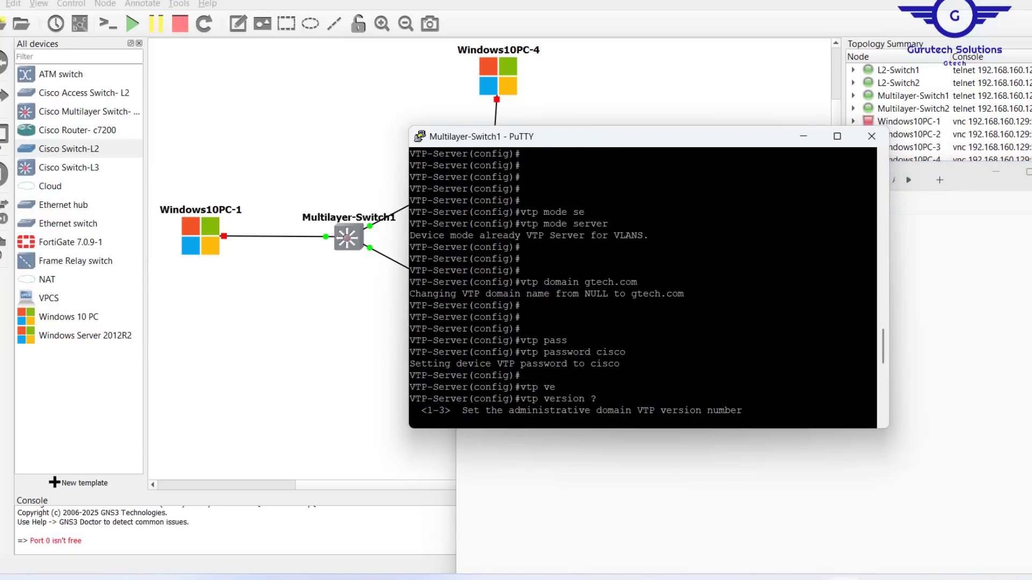
drag(645, 364, 579, 352)
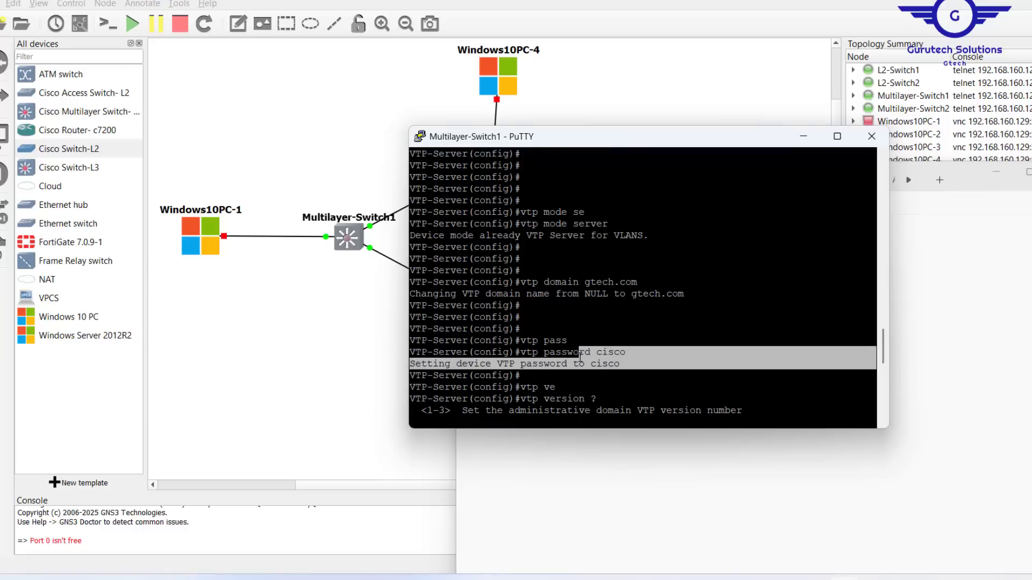
key(alt+Tab)
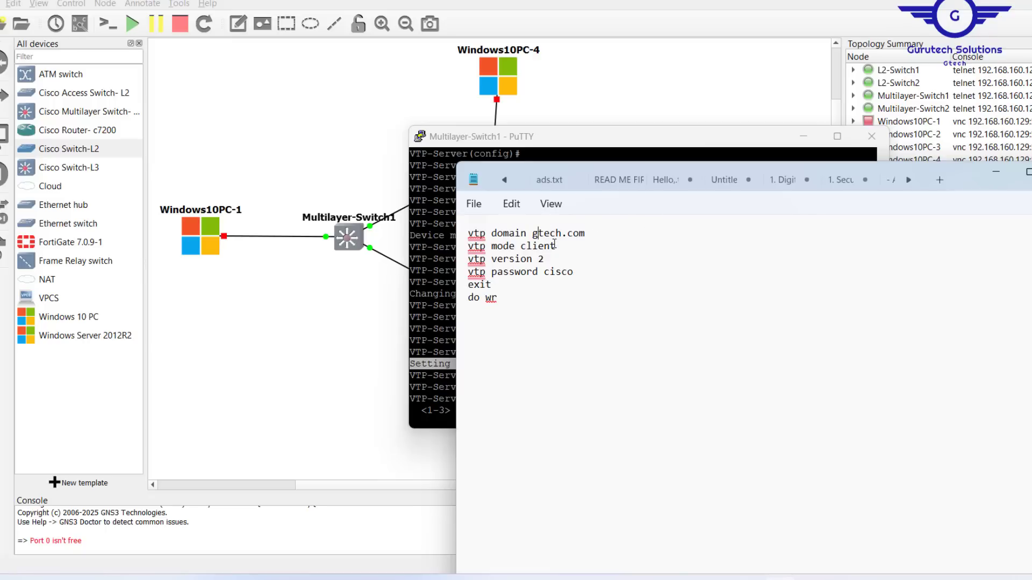
click(346, 286)
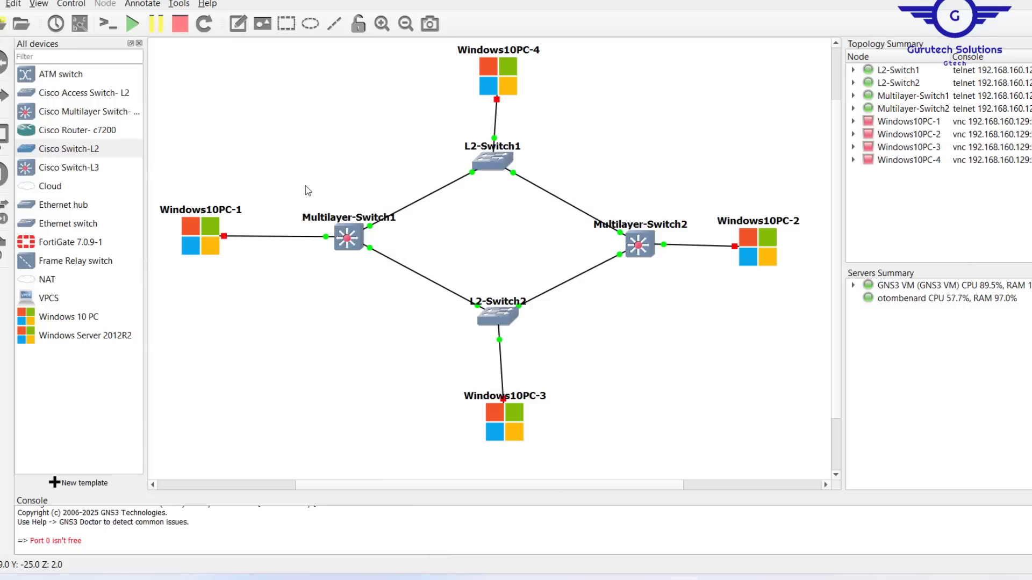
drag(305, 185, 404, 294)
drag(439, 121, 678, 332)
key(alt+Tab)
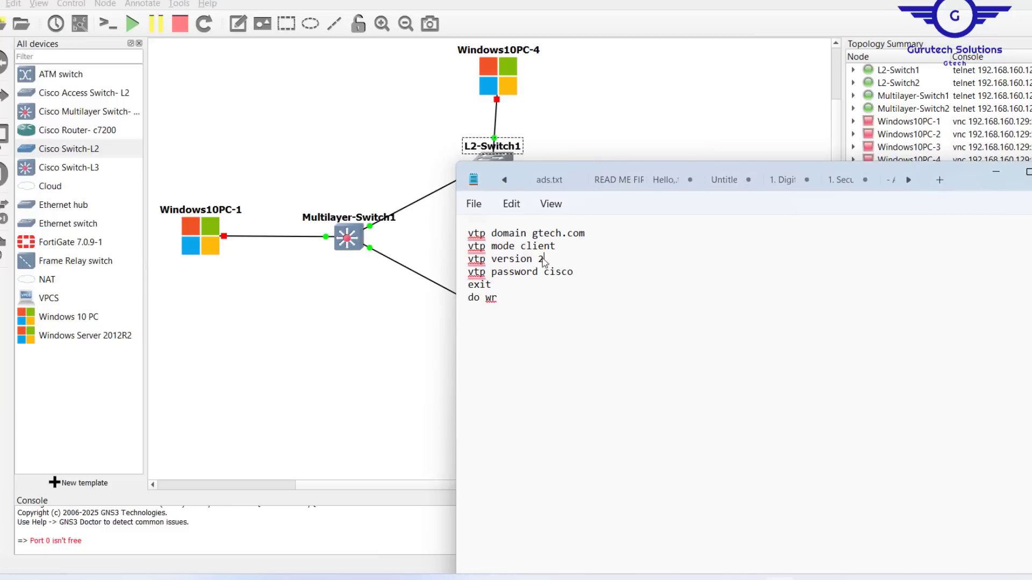
mouse_move(544, 260)
mouse_down()
mouse_move(533, 258)
mouse_move(558, 273)
mouse_up()
drag(557, 246, 522, 251)
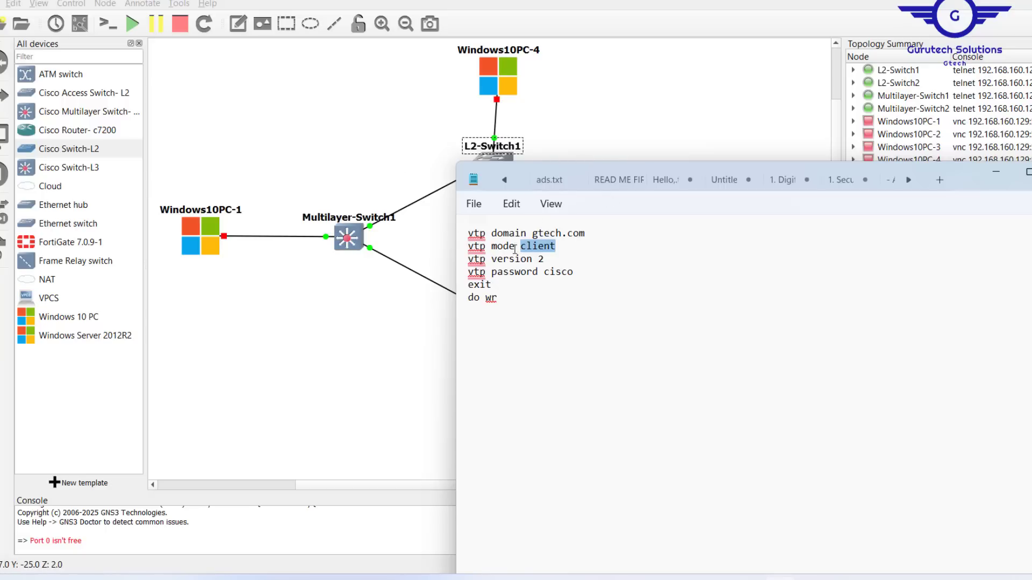
drag(522, 305, 444, 223)
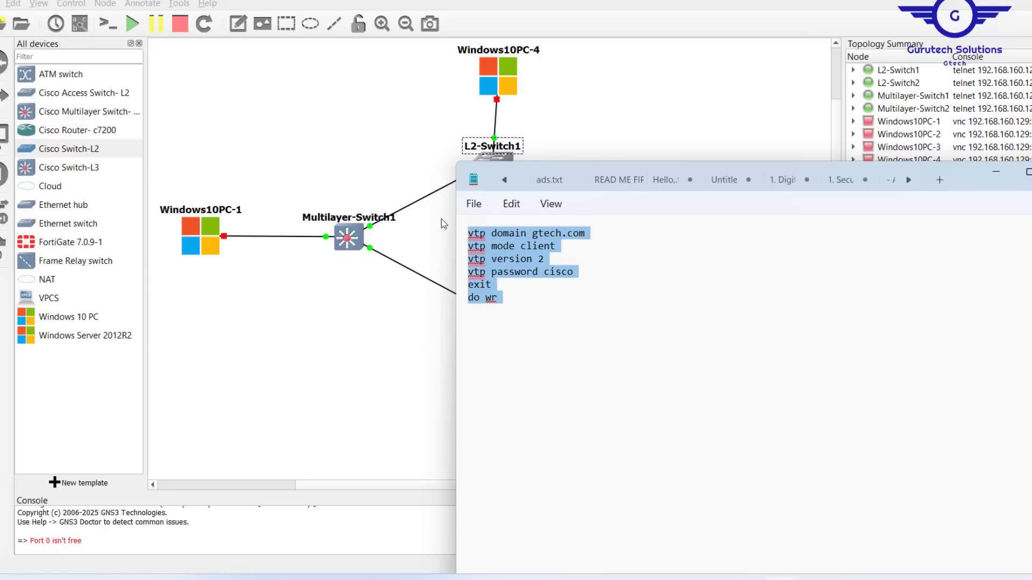
key(ctrl+x)
key(ctrl+z)
- Open a client switch console, enter conf t, and apply the pasted VTP client commands
click(383, 137)
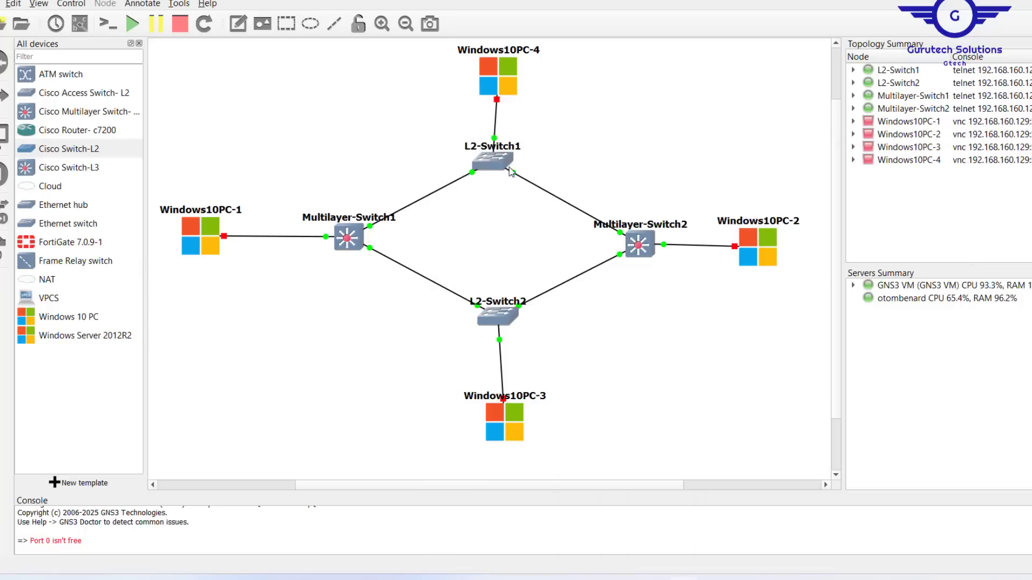
double_click(495, 164)
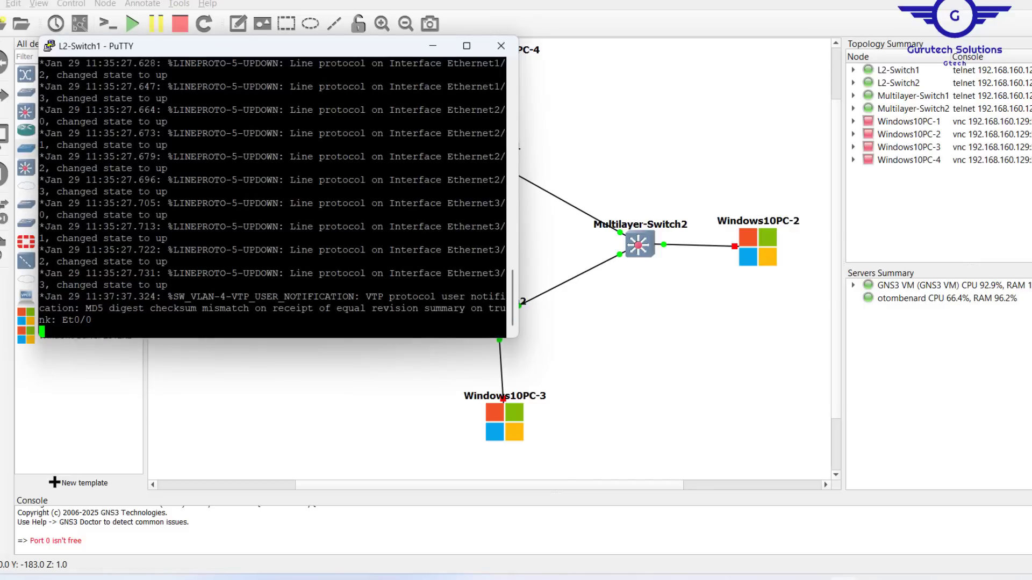
key(Return)
key(Return)
key(Return)
key(Return)
key(Return)
key(Return)
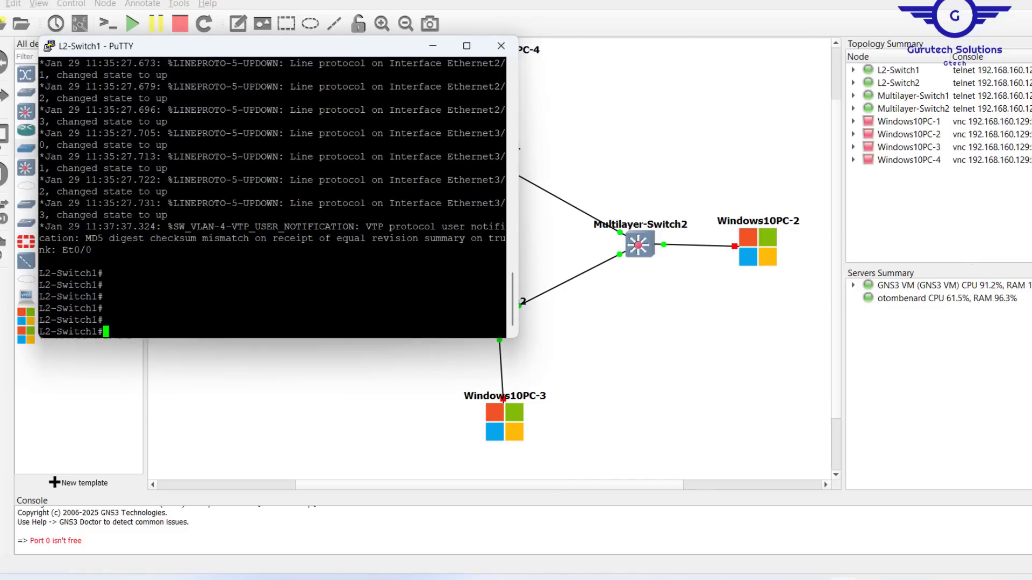
key(Return)
key(Return)
text(conf )
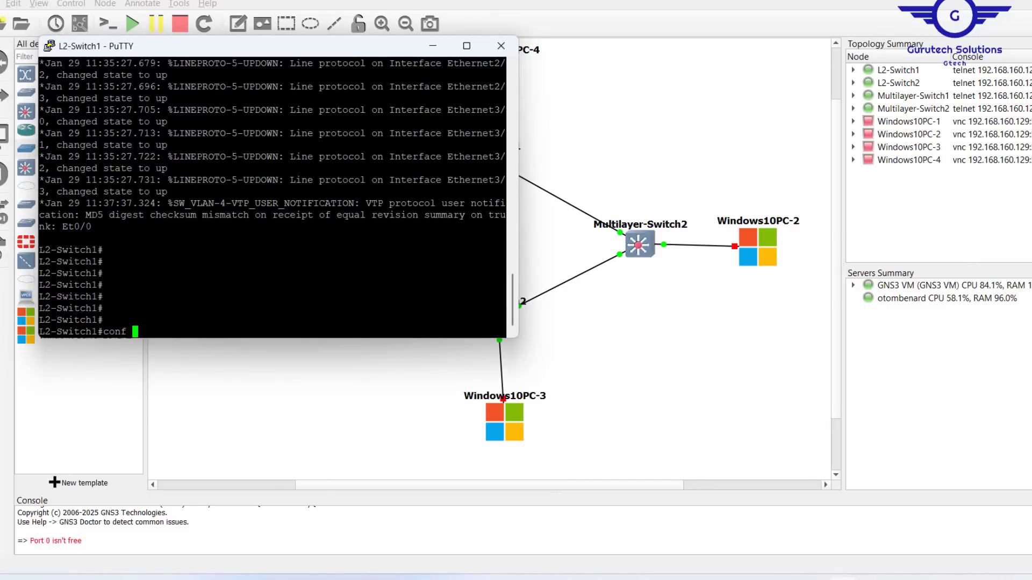
text(t)
key(Return)
key(Return)
key(Return)
key(Return)
key(Return)
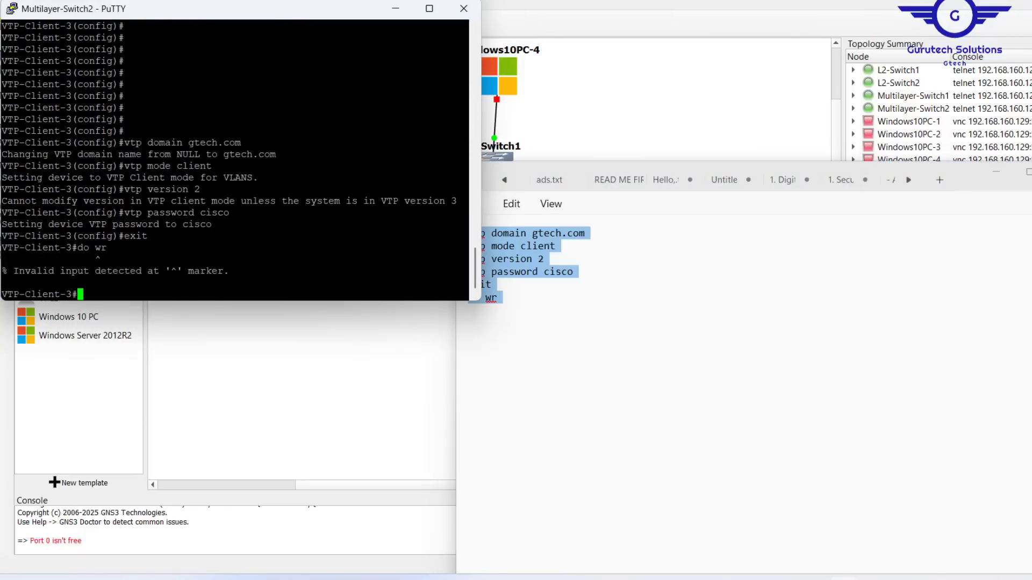
key(Return)
key(Return)
key(Return)
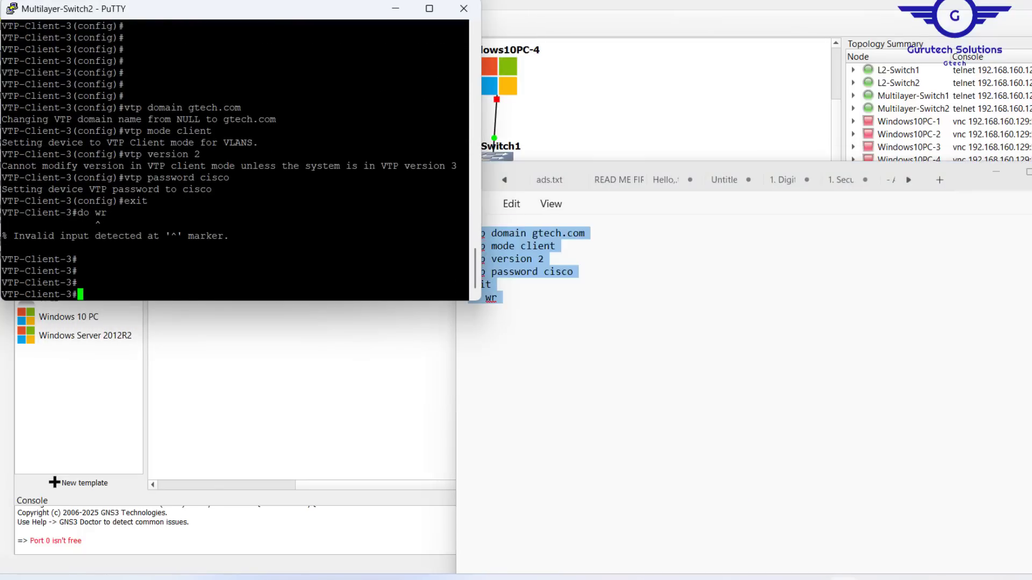
- Reselect the three client switches and open the Multilayer-Switch2 console
click(605, 95)
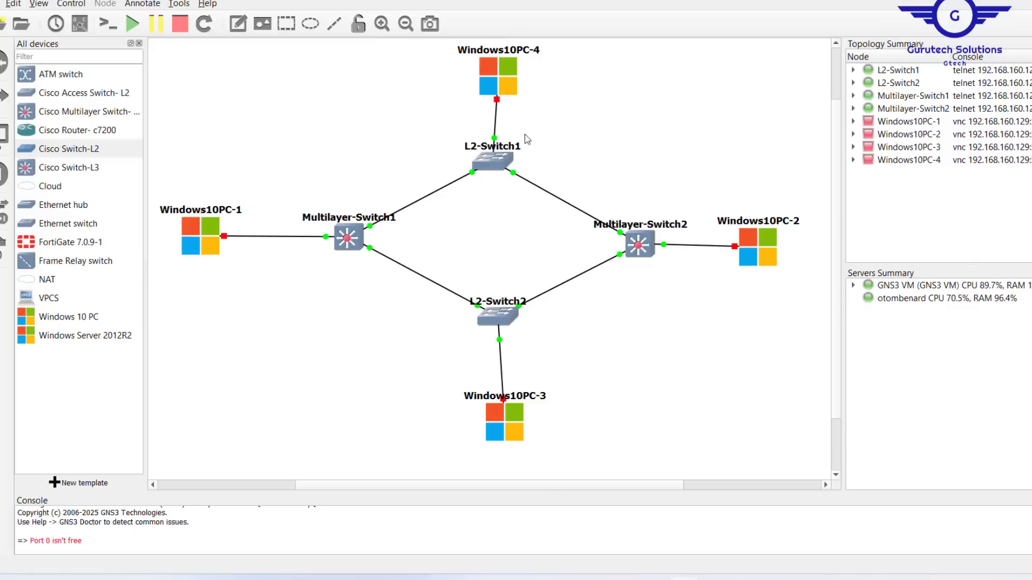
drag(448, 121, 673, 328)
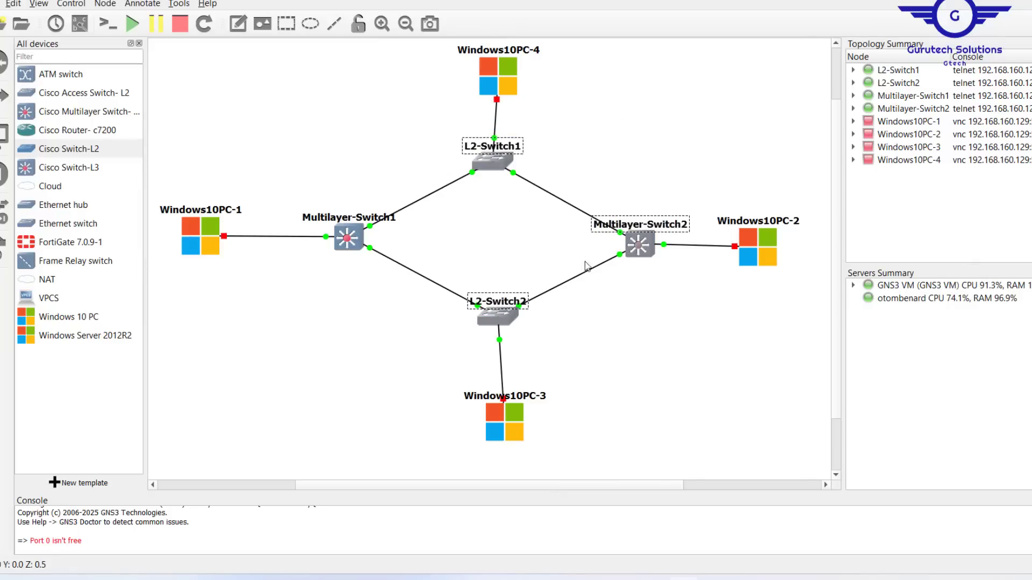
click(633, 251)
double_click(633, 250)
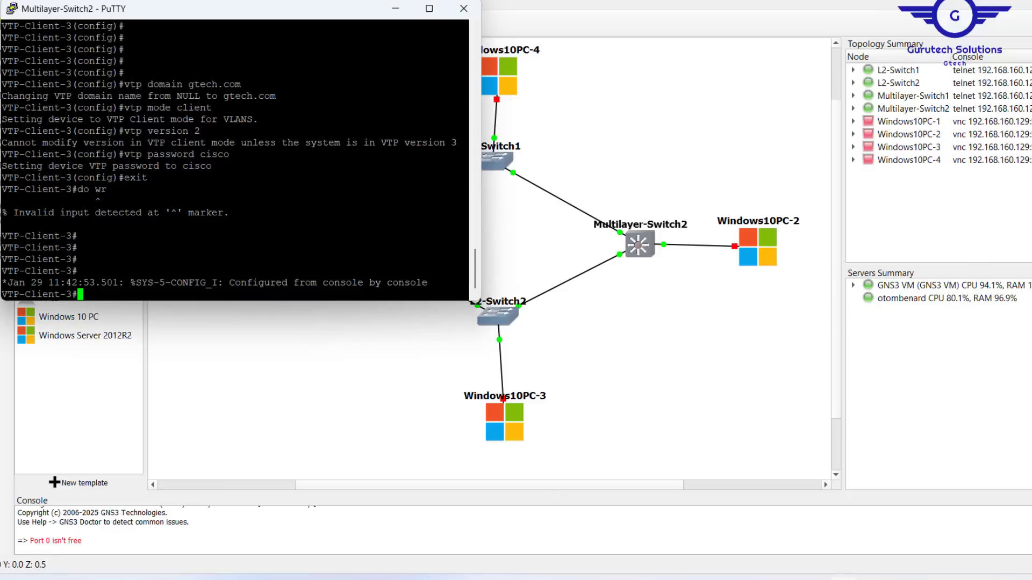
key(Return)
key(Return)
key(Return)
key(Return)
key(Return)
key(Return)
key(Return)
- Run show vtp status on VTP-Client-3 and highlight Client mode, domain gtech.com and version 2
text(show v)
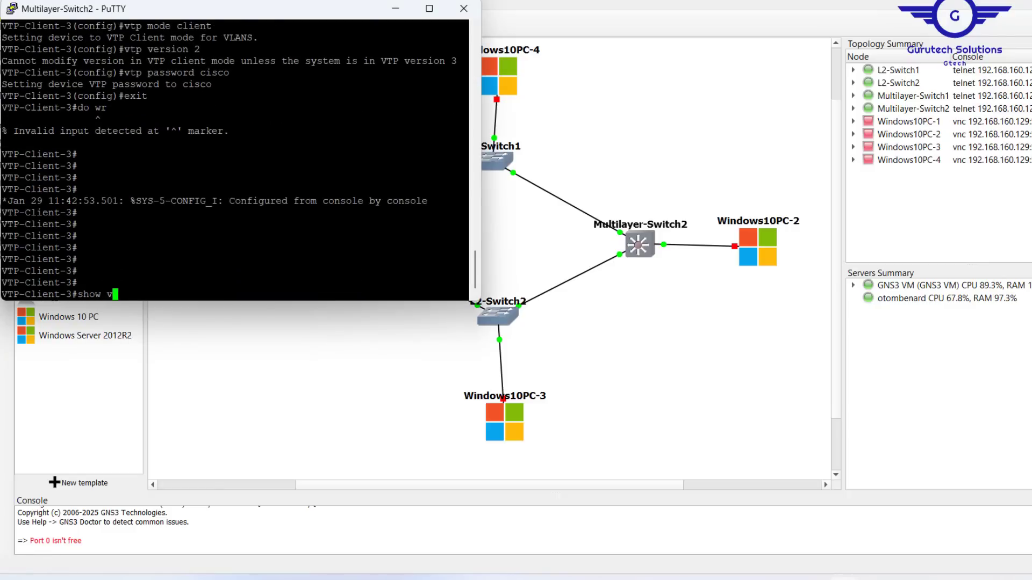
text(tp status)
key(Return)
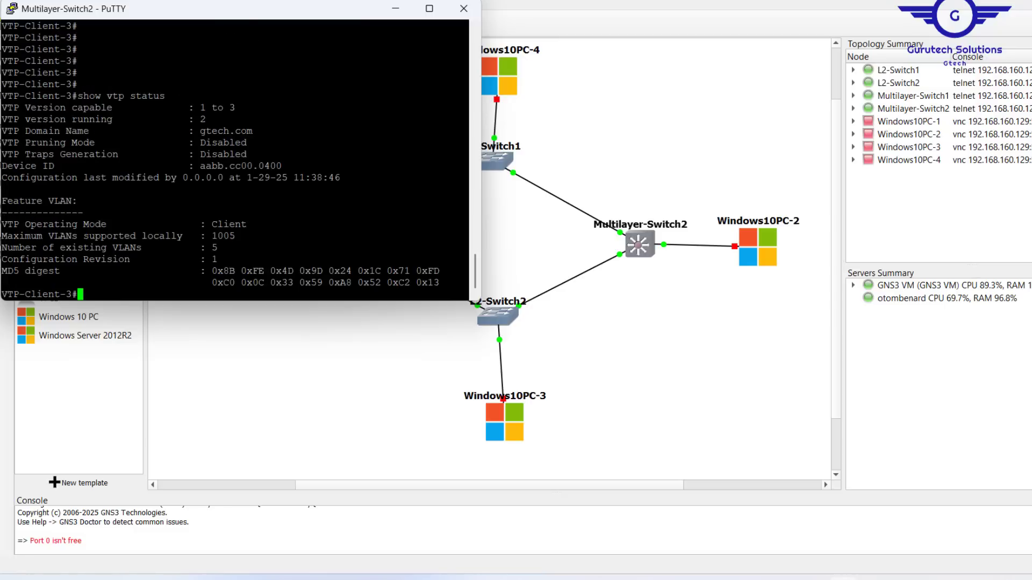
drag(205, 224, 468, 225)
drag(468, 131, 200, 131)
click(204, 131)
drag(467, 119, 187, 120)
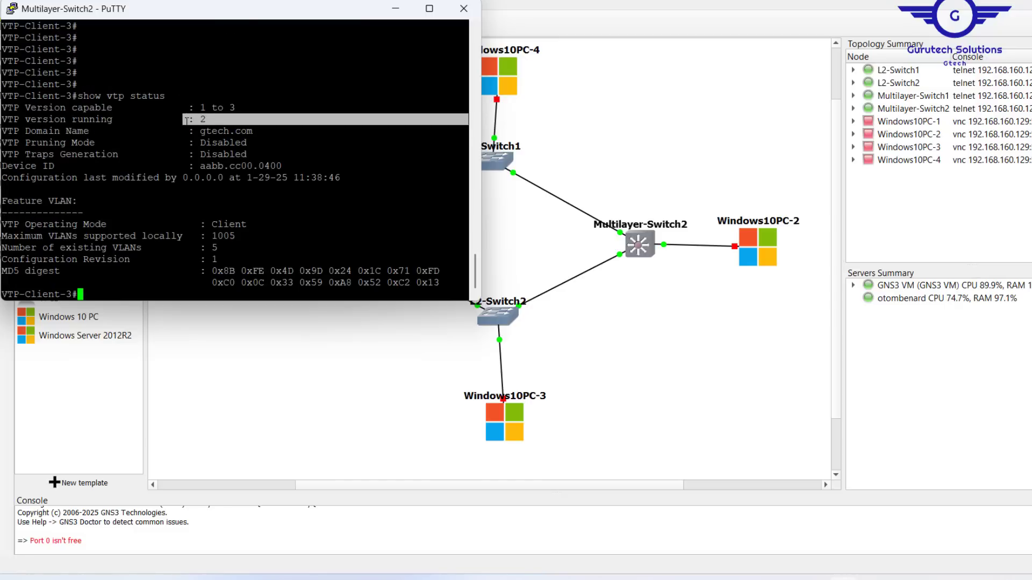
click(543, 231)
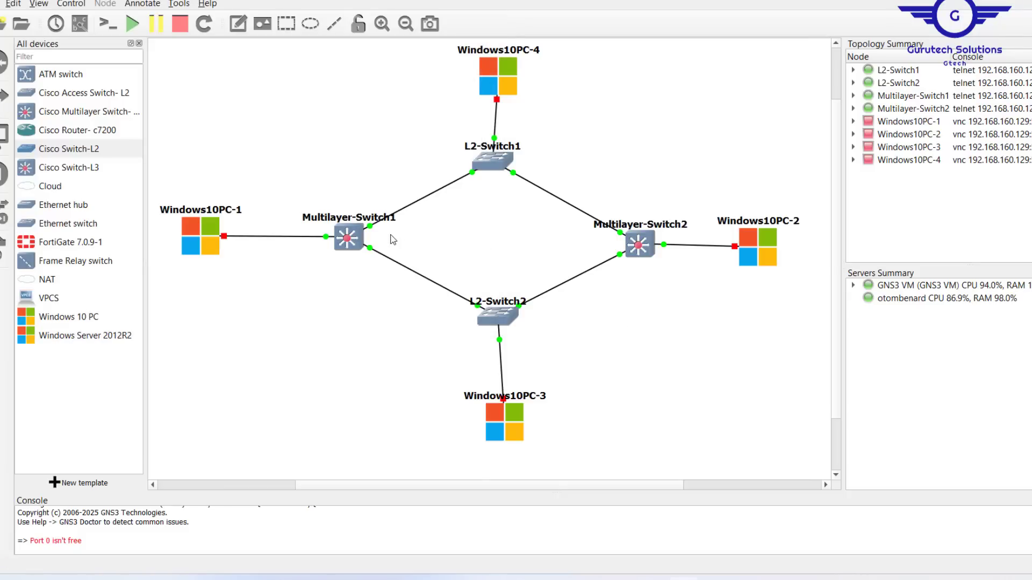
- Open the Multilayer-Switch1 (VTP server) console beside the topology
click(351, 243)
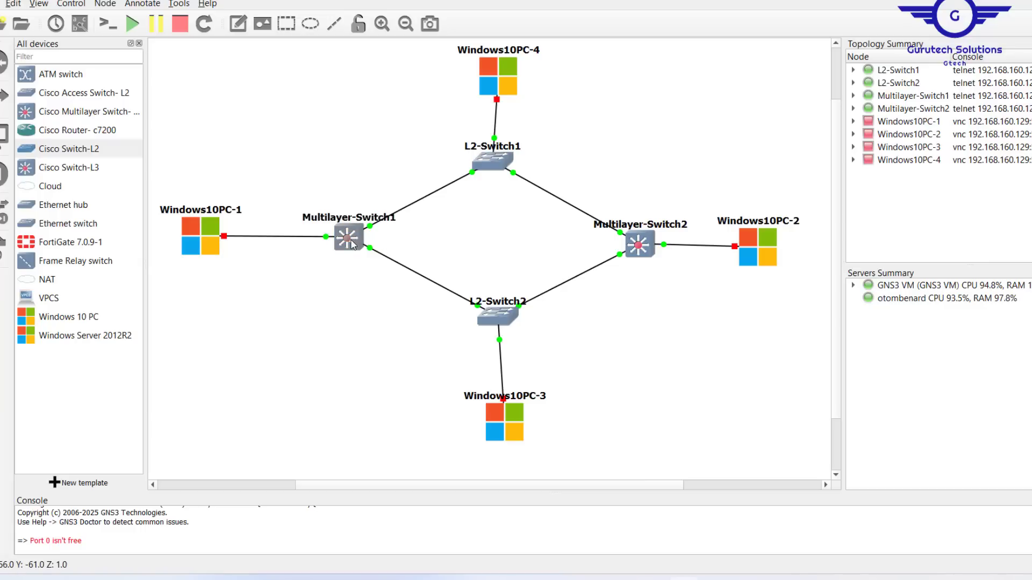
double_click(351, 241)
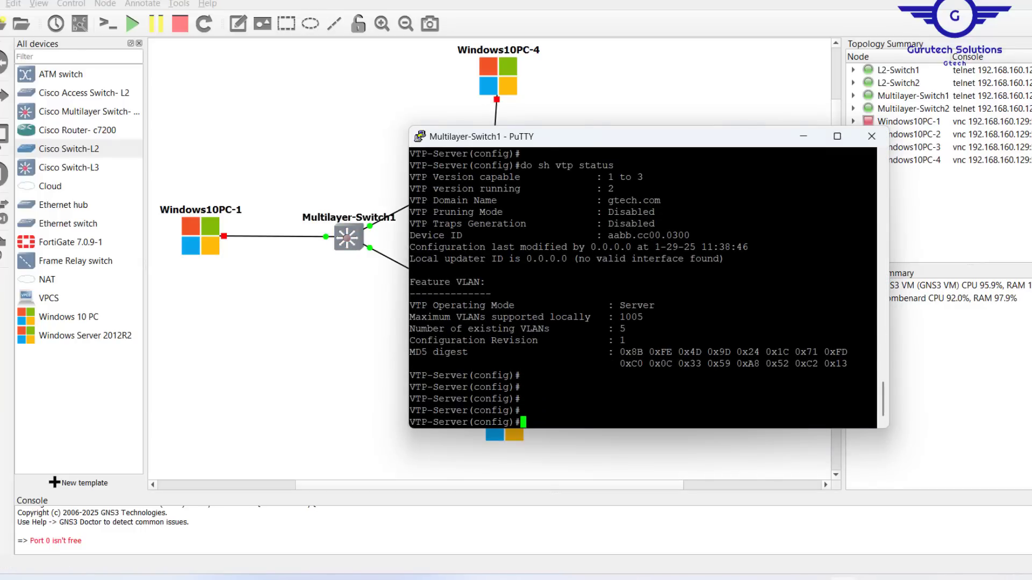
key(Return)
key(Return)
key(Return)
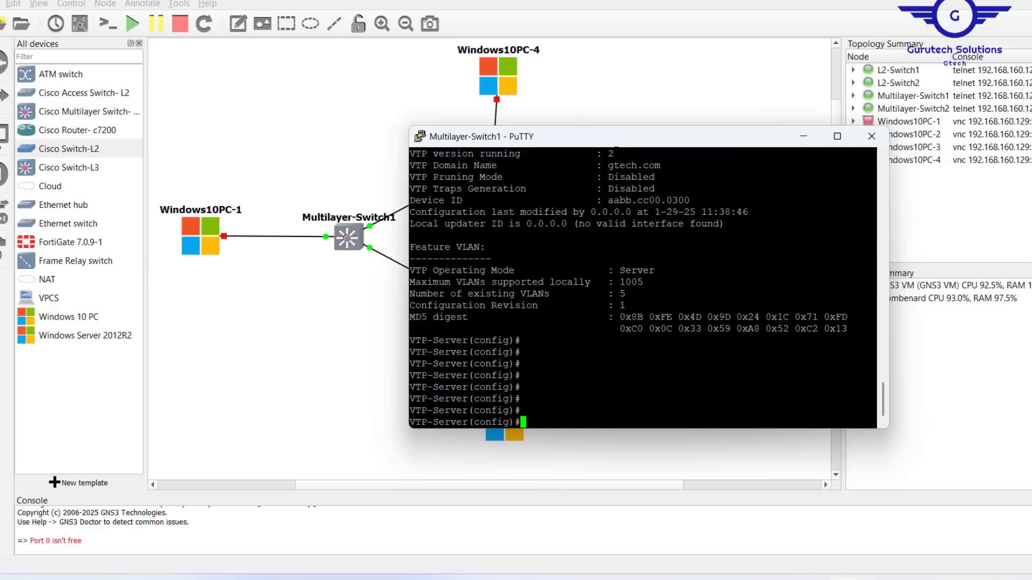
drag(590, 144, 445, 123)
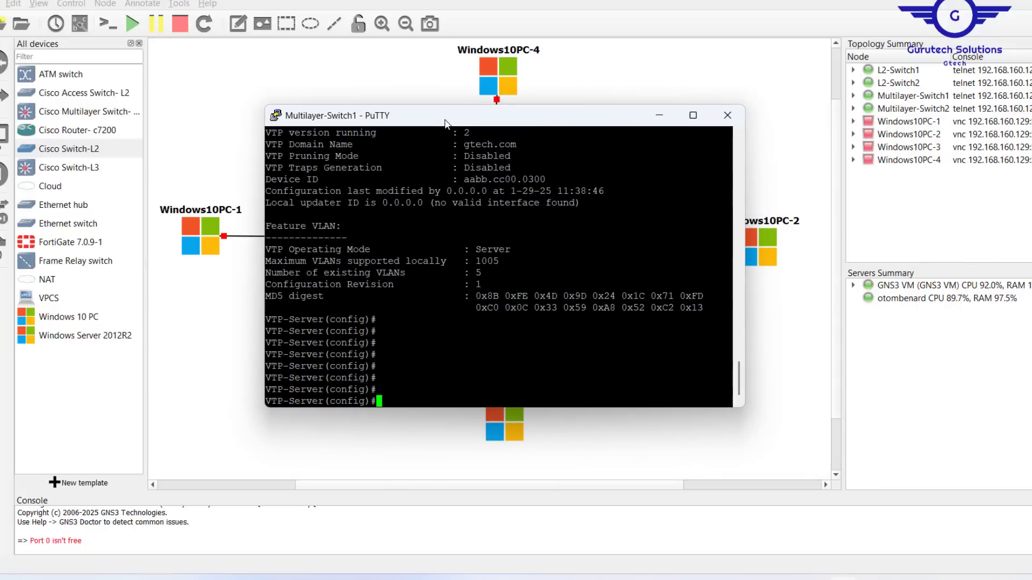
- Create VLANs 10 IT, 20 HR, 30 FIN and 40 BR, then save with do wr
text(vlan 10)
key(Return)
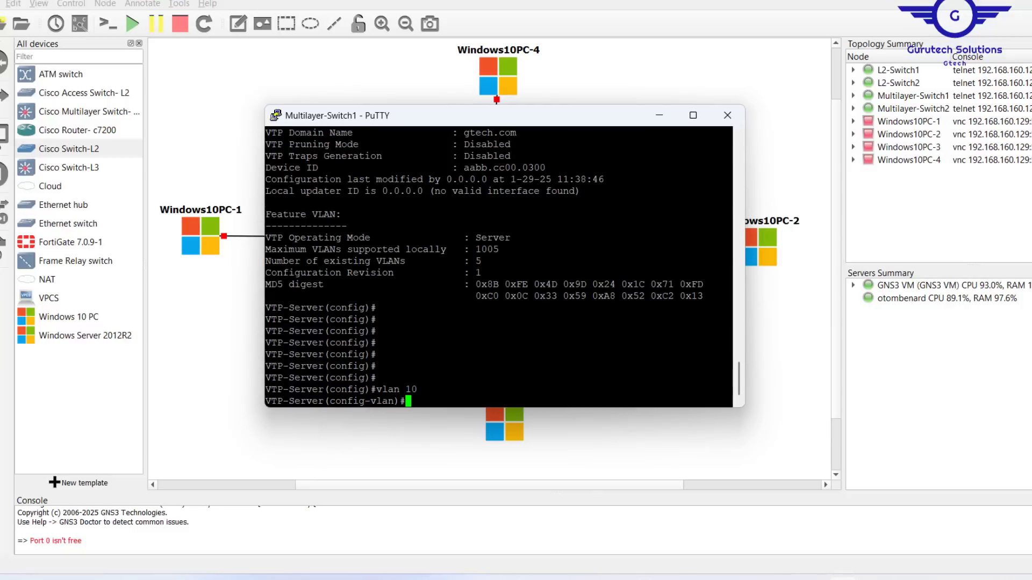
text(name IT)
key(Return)
key(Return)
key(Return)
key(Return)
text(vlan 20 name HR   vlan 30 )
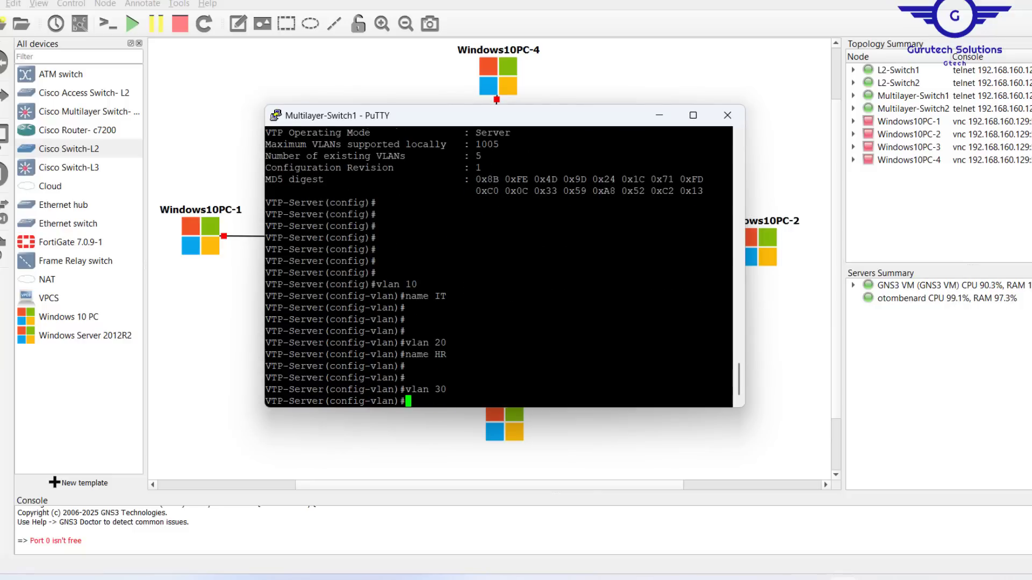
text(name FIN    vlan 40 name BR)
key(Return)
key(Return)
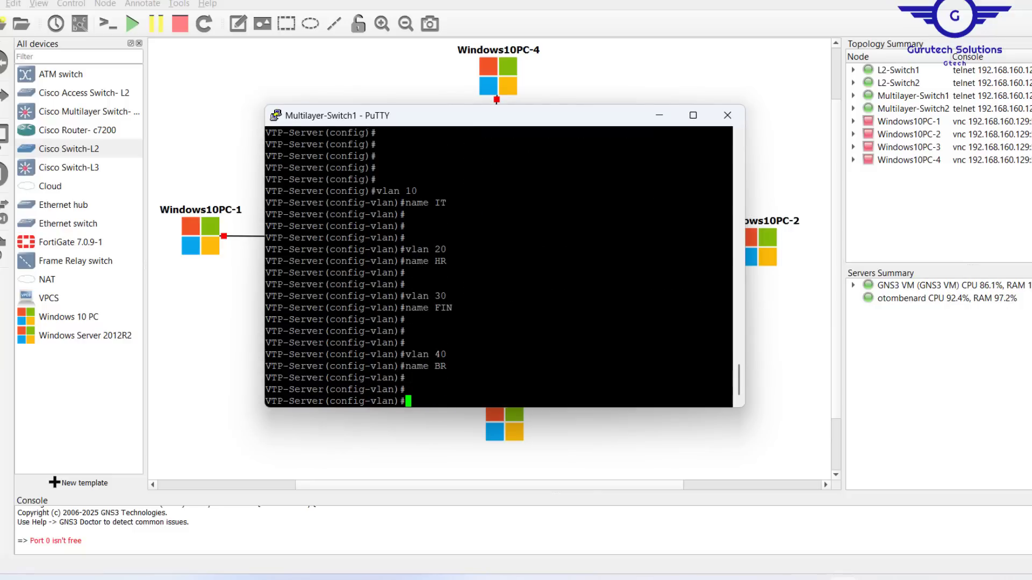
key(Return)
text(do wr)
key(Return)
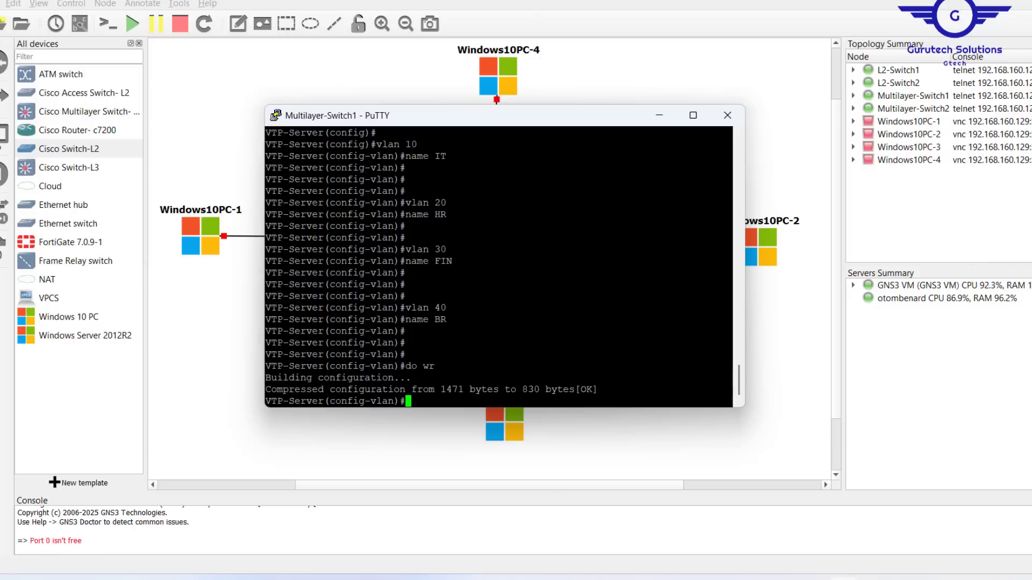
key(Return)
key(Return)
key(Return)
key(Return)
key(Return)
key(Return)
key(Return)
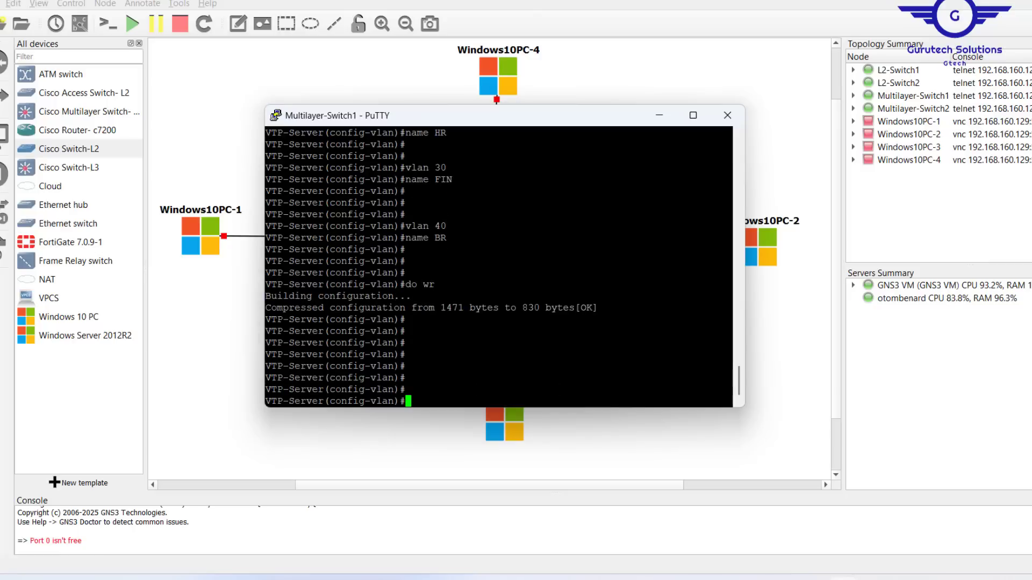
- Exit VLAN mode and confirm with do sh vlan that VLANs 10–40 are active
text(exit)
key(Return)
key(Return)
key(Return)
key(Return)
key(Return)
key(Return)
text(do sh )
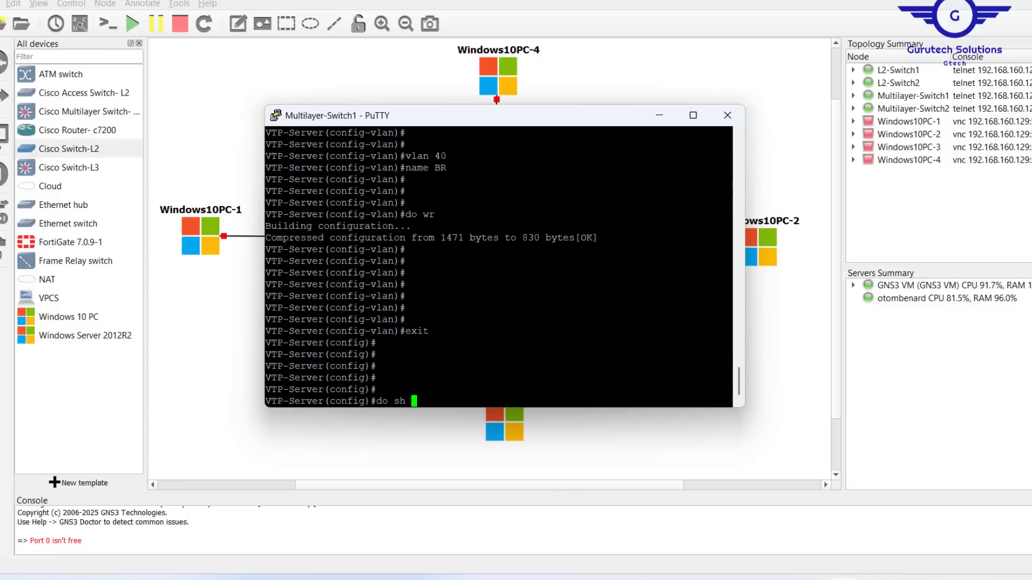
text(vlan)
key(Return)
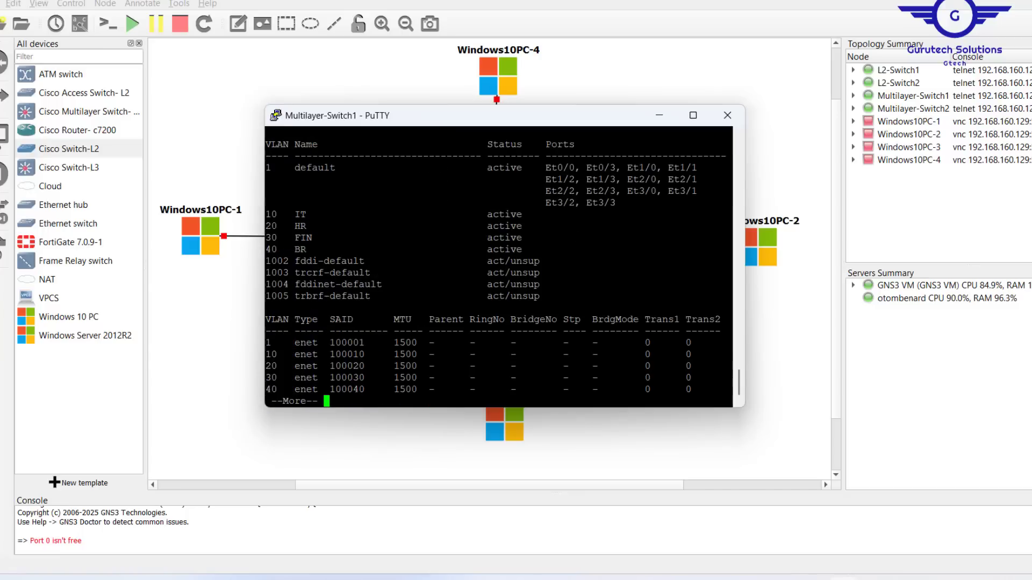
drag(266, 211, 535, 252)
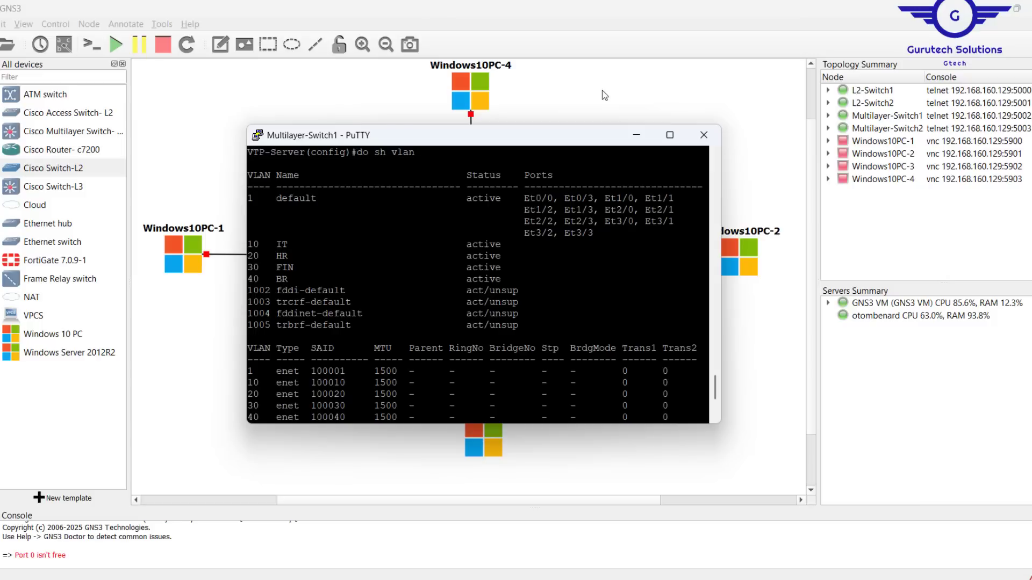
key(alt+Tab)
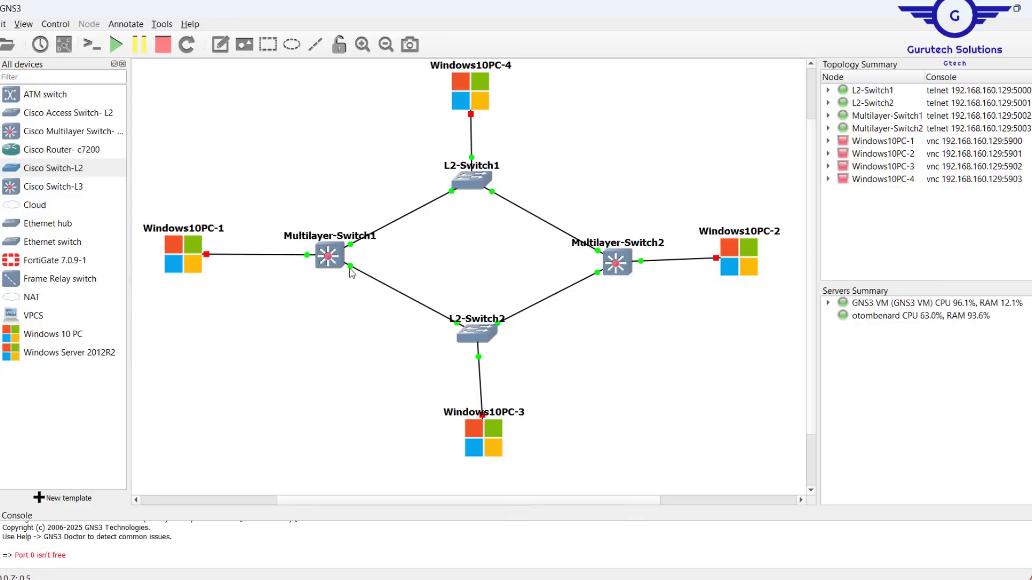
- Highlight the trunk-link requirement on the PowerPoint VTP slide, then return to GNS3
key(alt+Tab)
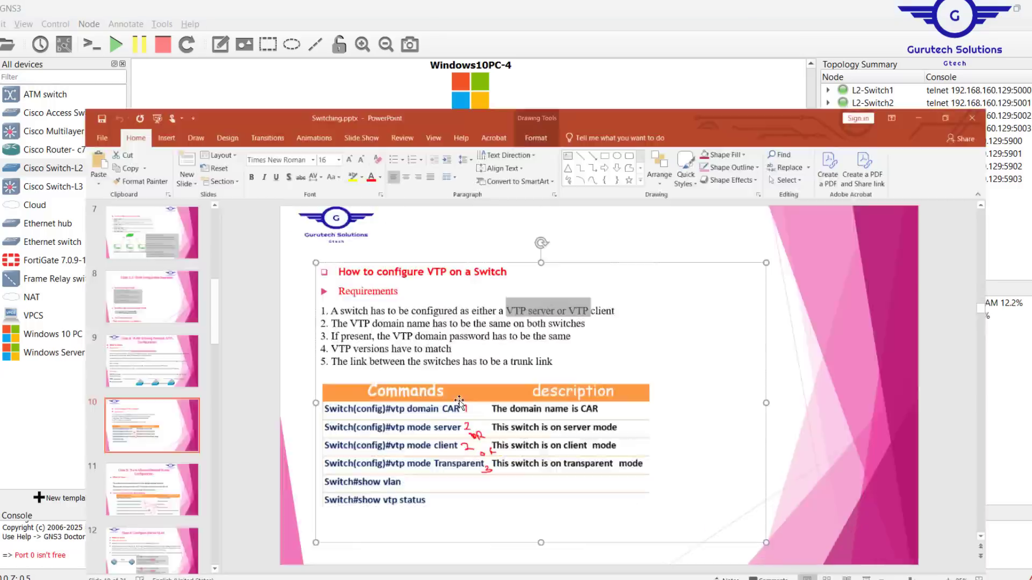
click(400, 361)
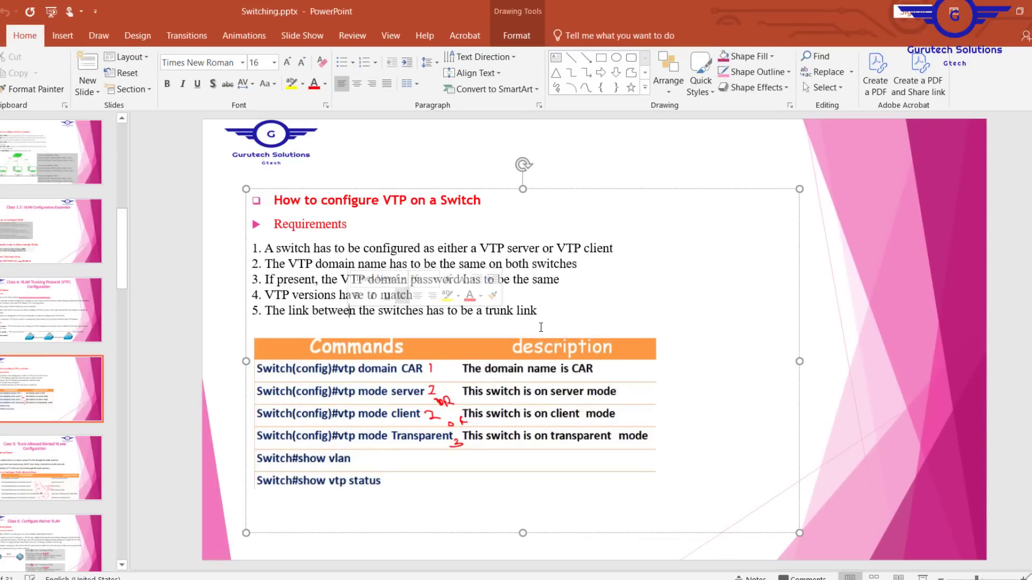
drag(539, 312, 262, 317)
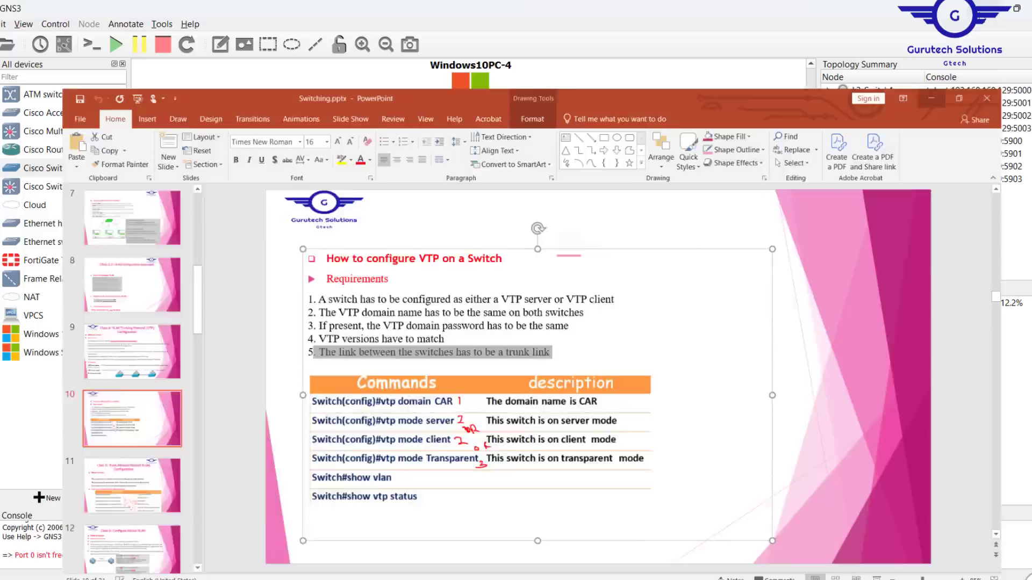
key(alt+Tab)
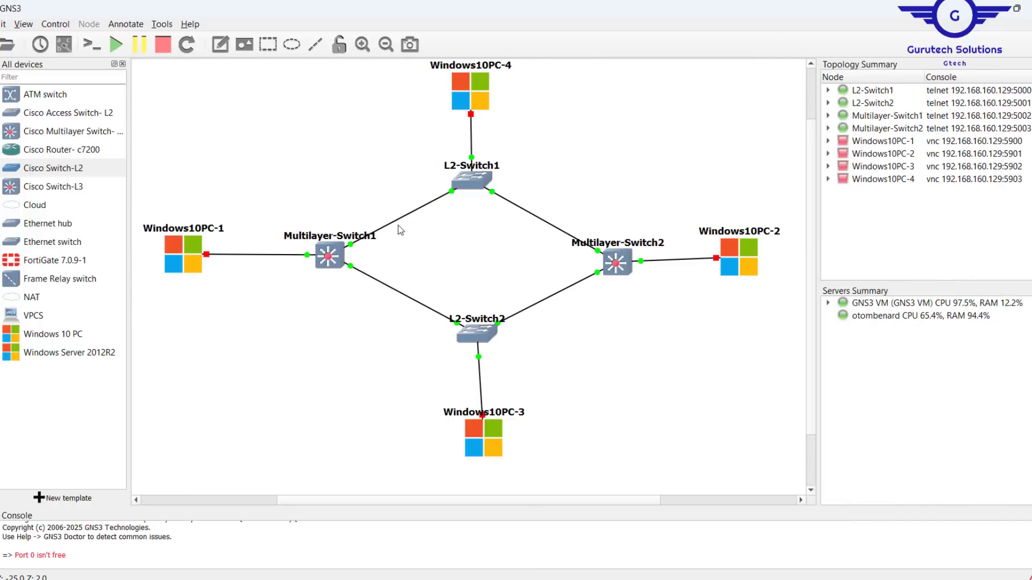
- Reopen the Multilayer-Switch1 console showing VLANs 10 IT, 20 HR, 30 FIN and 40 BR
double_click(335, 251)
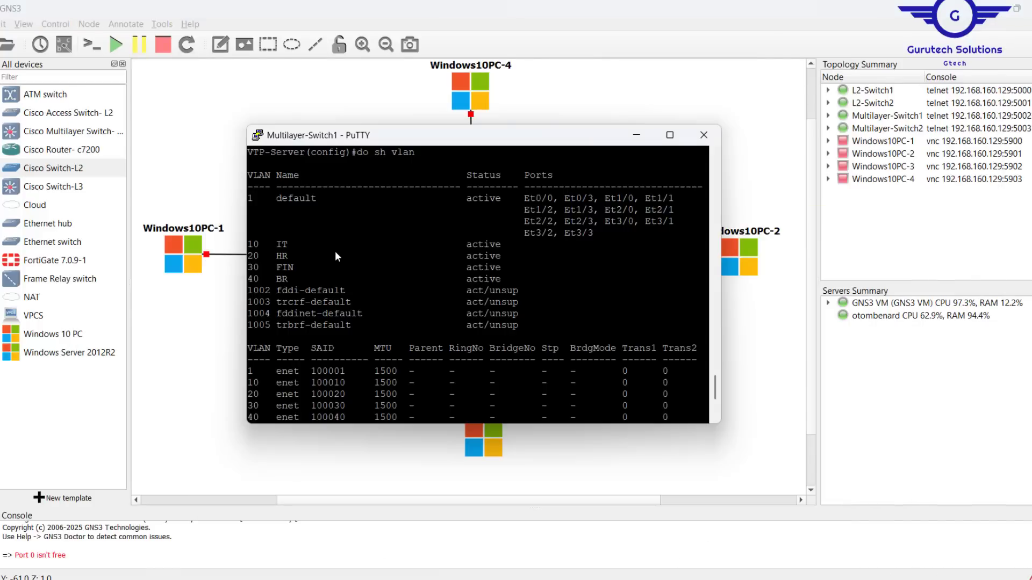
click(182, 324)
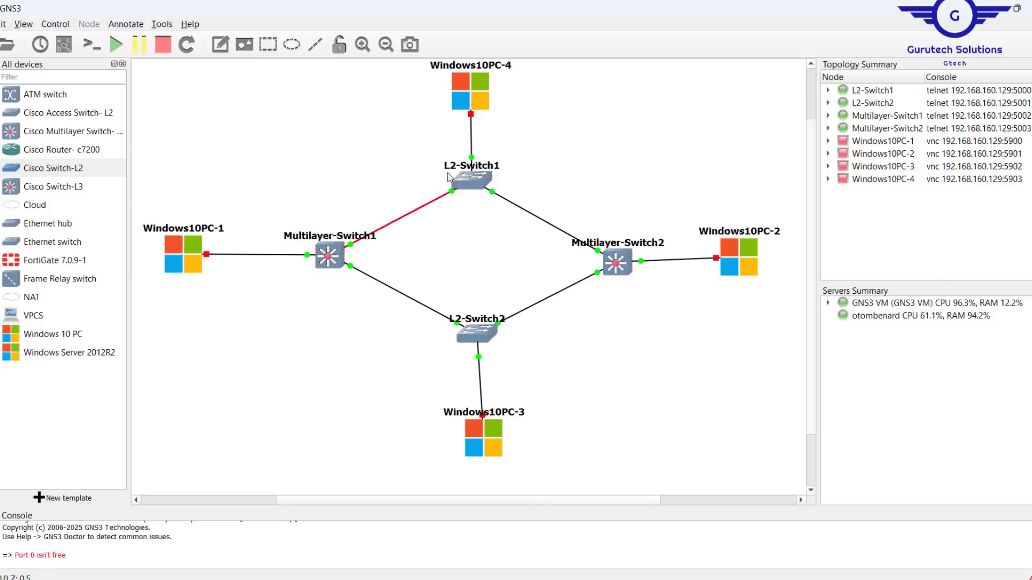
drag(399, 159, 671, 352)
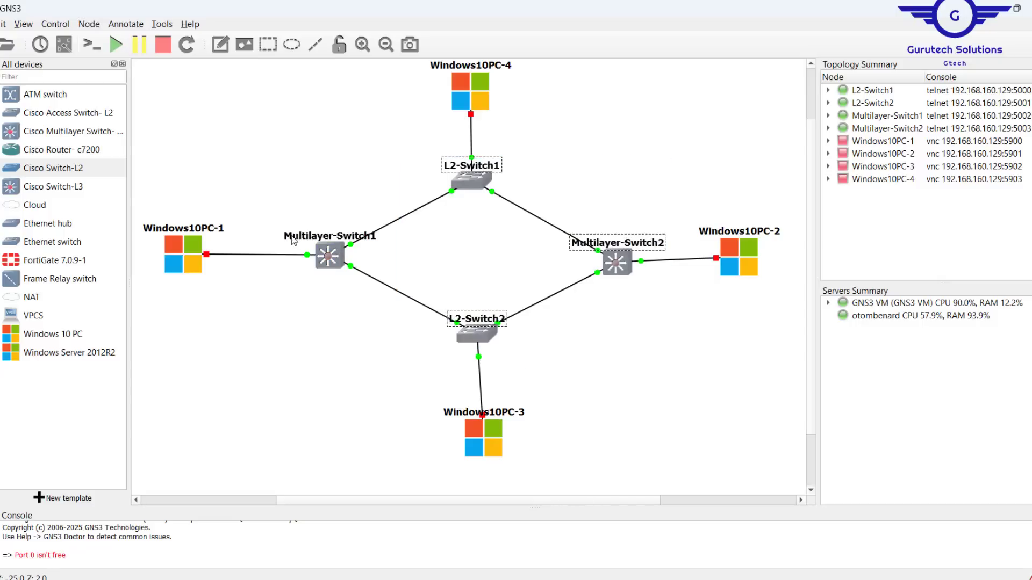
double_click(335, 253)
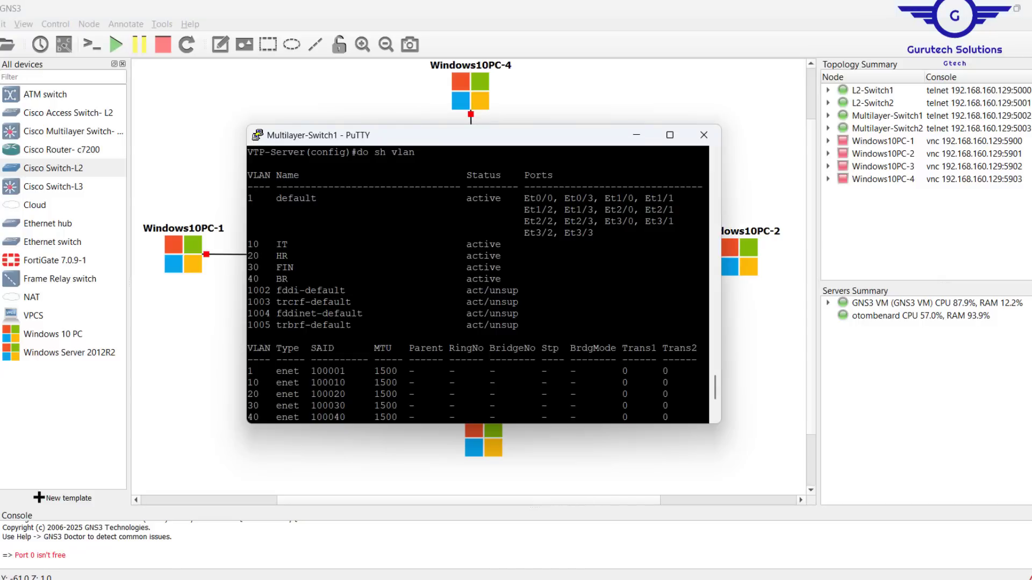
- Enter interface configuration for Ethernet0/0 with int range eth0/0
key(Return)
key(Return)
key(Return)
key(Return)
key(Return)
key(Return)
key(Return)
key(Return)
key(Return)
key(Return)
key(Return)
text(int ra)
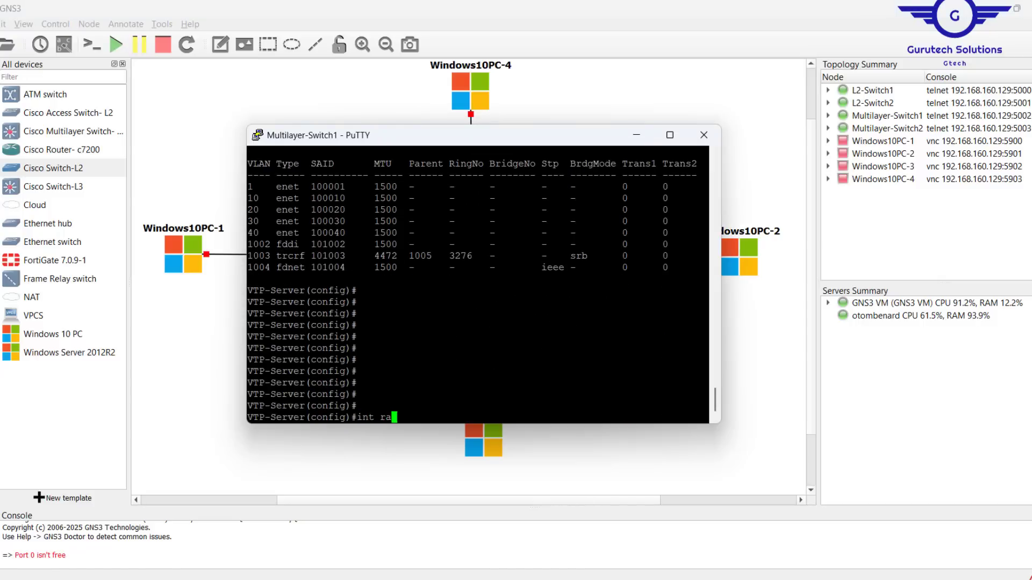
text(nge )
text(eth)
text(/0/0)
key(BackSpace)
key(BackSpace)
key(BackSpace)
key(BackSpace)
key(BackSpace)
text(h0/0)
key(Return)
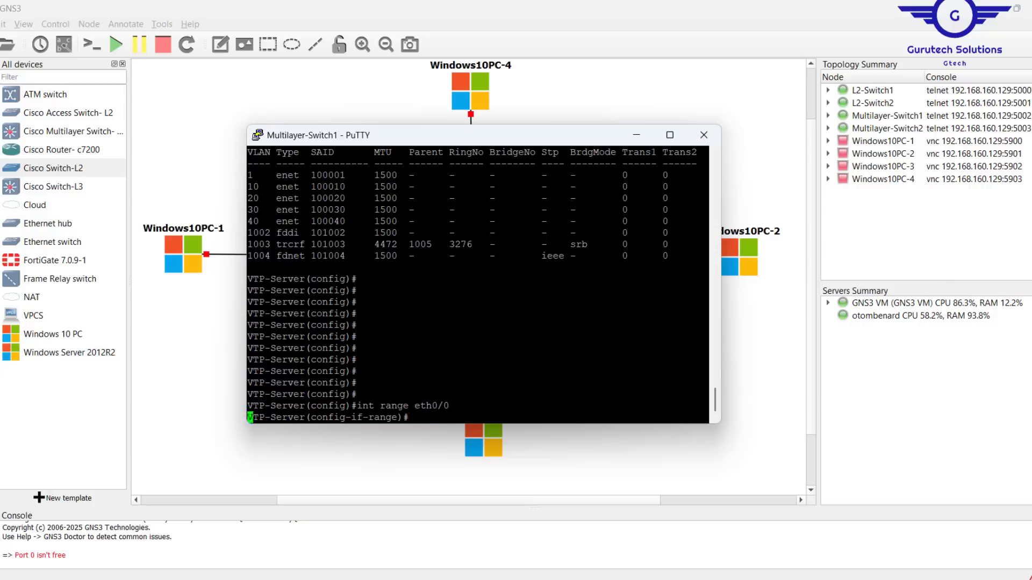
key(Return)
- Enter switchport mode trunk on Ethernet0/0
text(swit)
key(Tab)
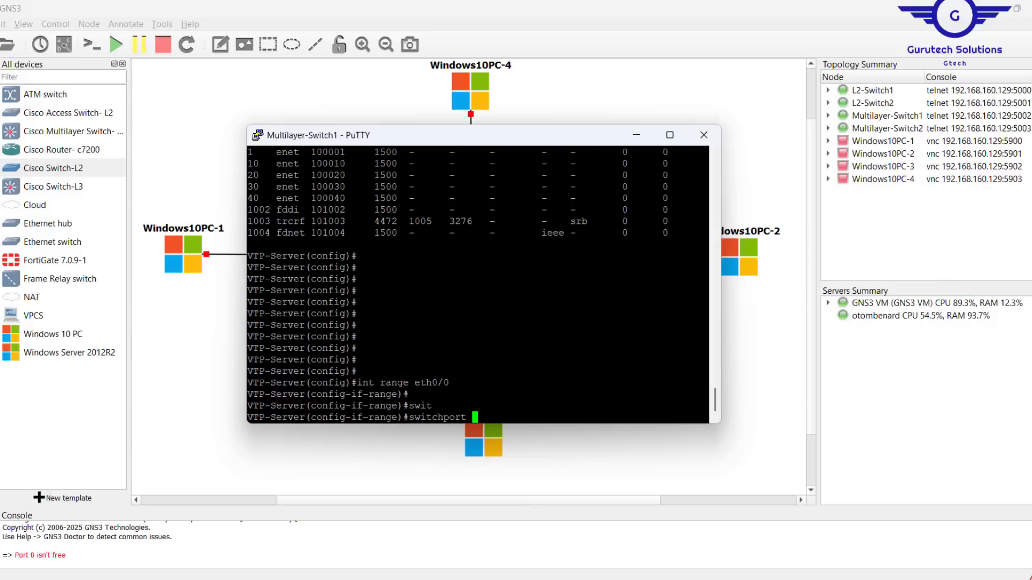
text(m)
key(Tab)
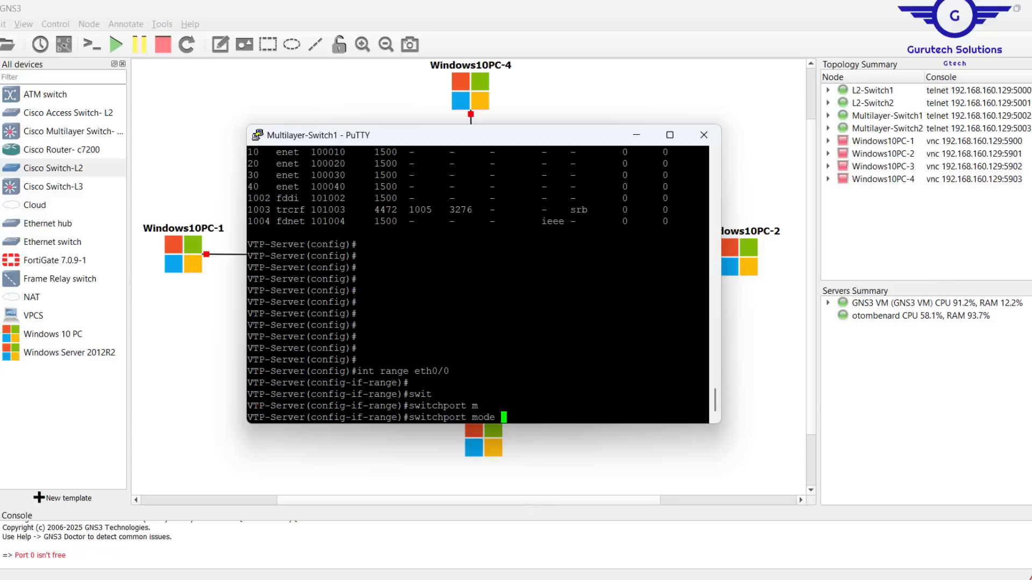
text(tr)
key(Tab)
key(Return)
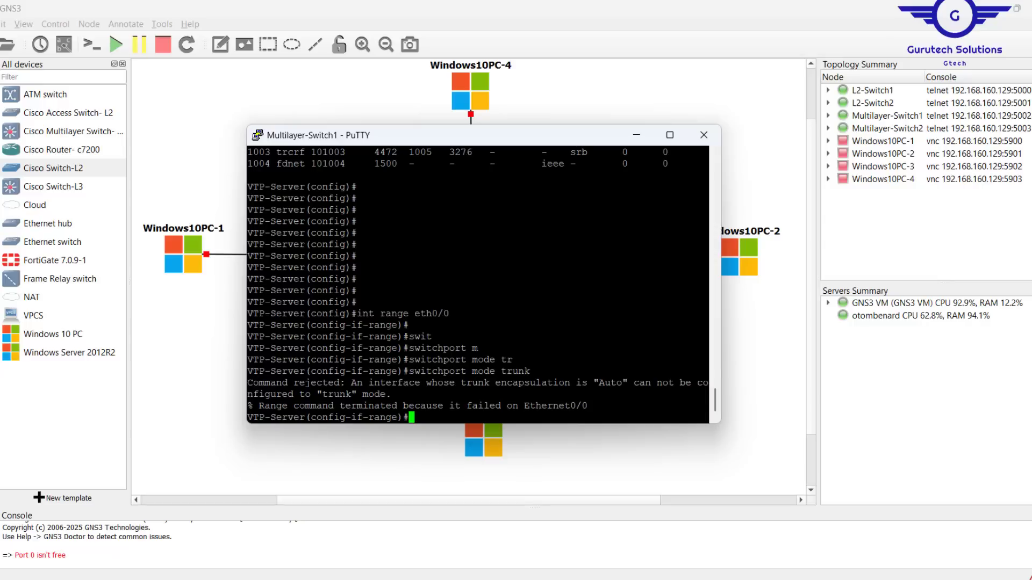
- Set dot1q trunk encapsulation on Ethernet0/0 and reapply trunk mode
key(Return)
key(Return)
text(switc)
key(Tab)
text(tr)
key(Tab)
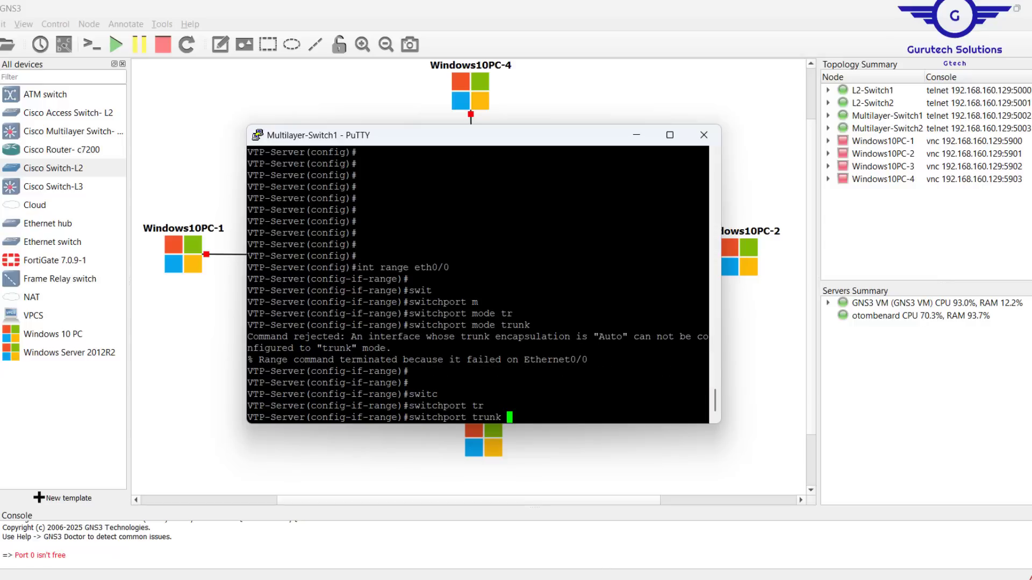
text(en)
key(Tab)
text(d)
key(Tab)
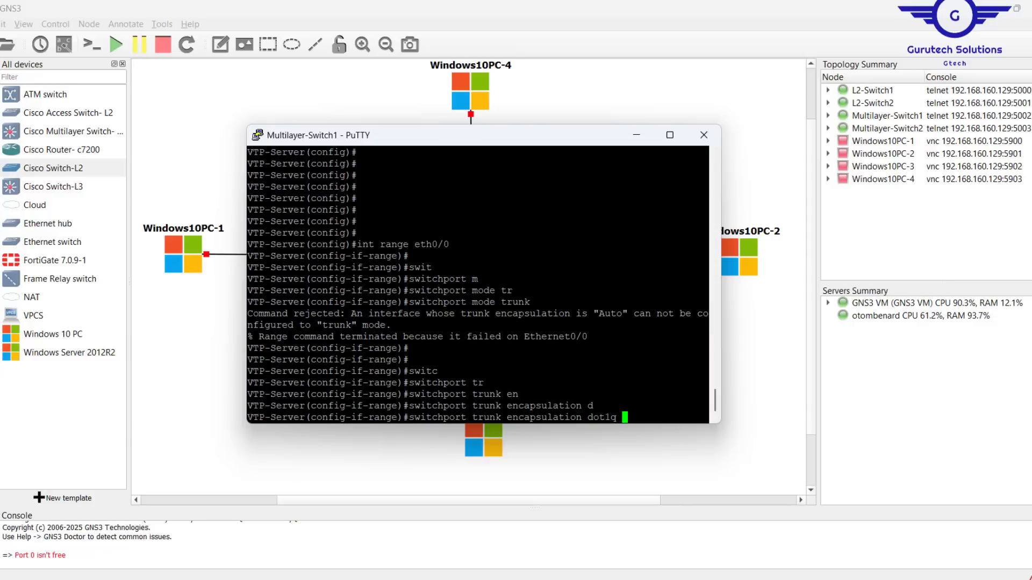
key(Return)
key(Return)
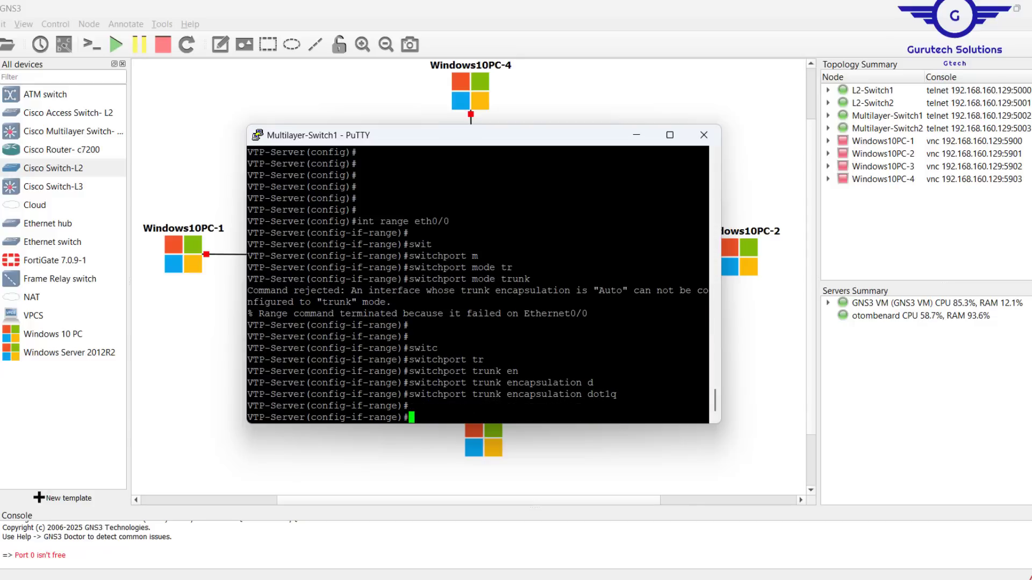
key(Up)
key(Up)
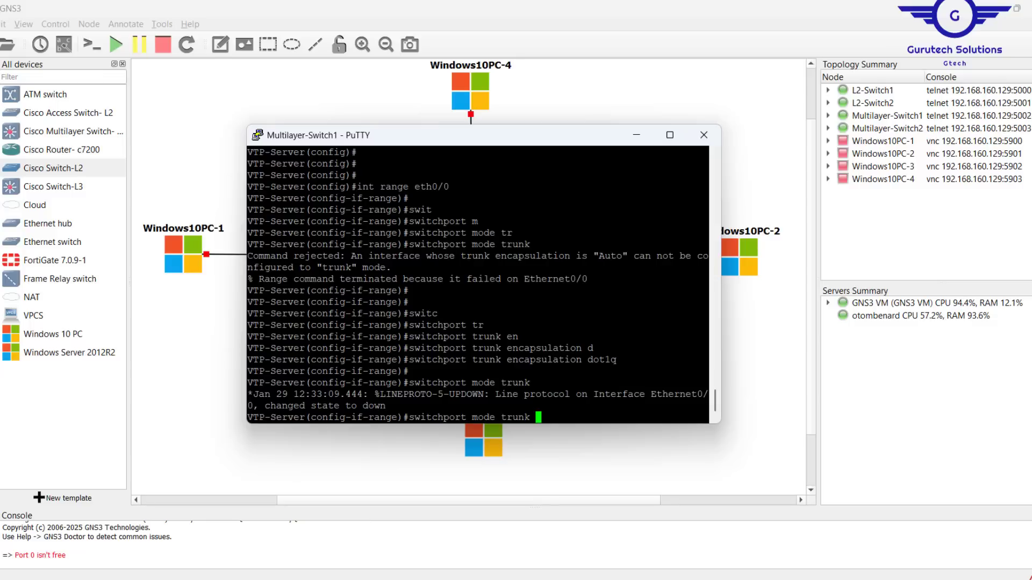
key(Return)
key(Return)
key(Return)
key(Return)
key(Return)
key(Return)
key(Return)
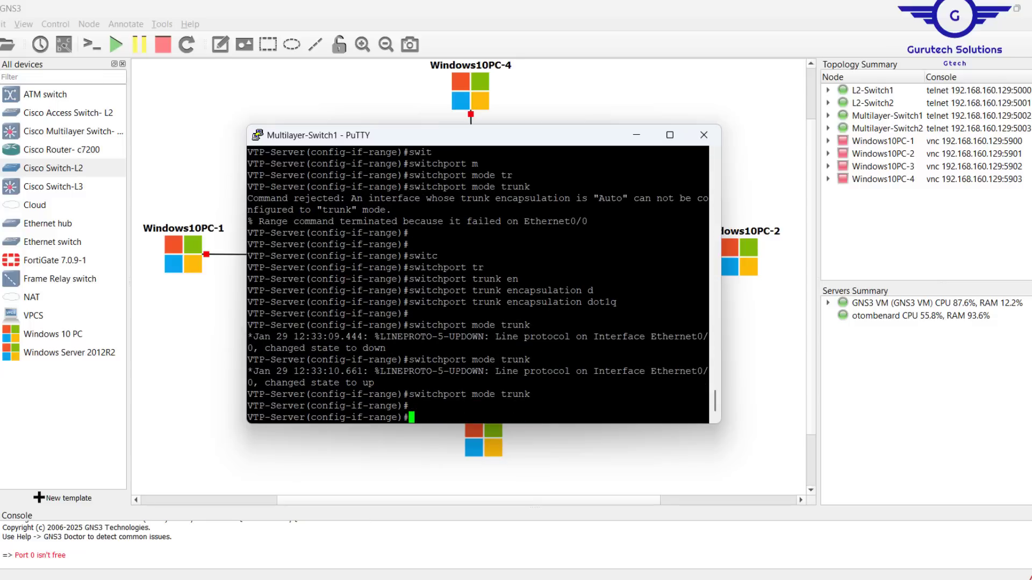
- Exit interface mode and save the configuration with do wr
text(exit)
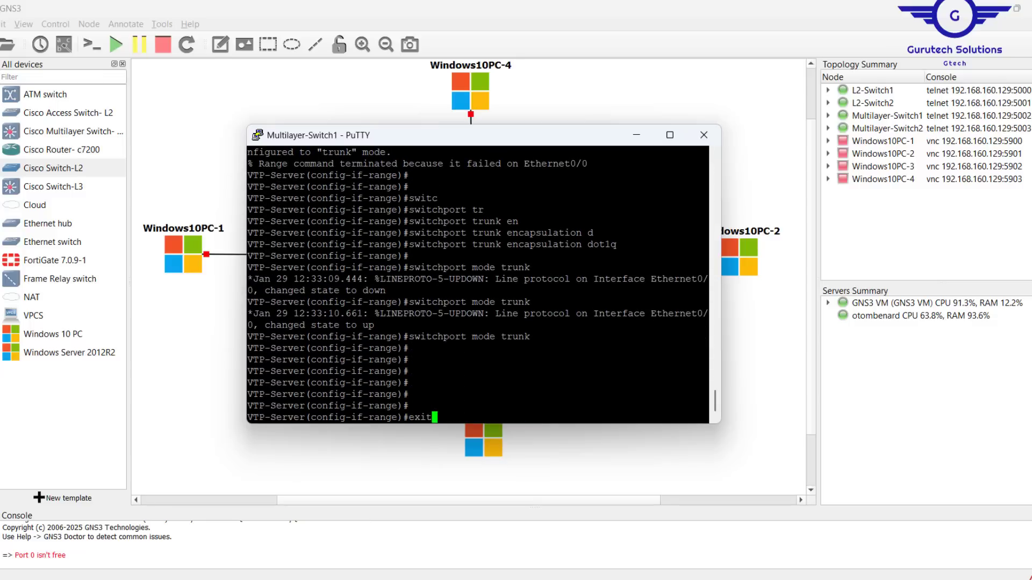
key(Return)
key(Return)
key(Return)
key(Return)
key(Return)
key(Return)
key(Return)
text(do wr)
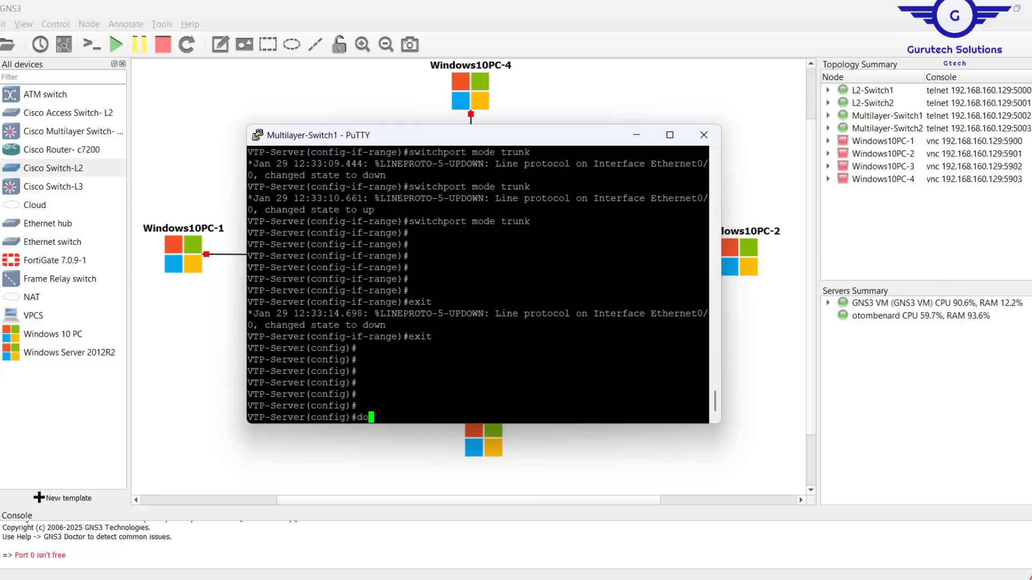
key(Return)
key(alt+Tab)
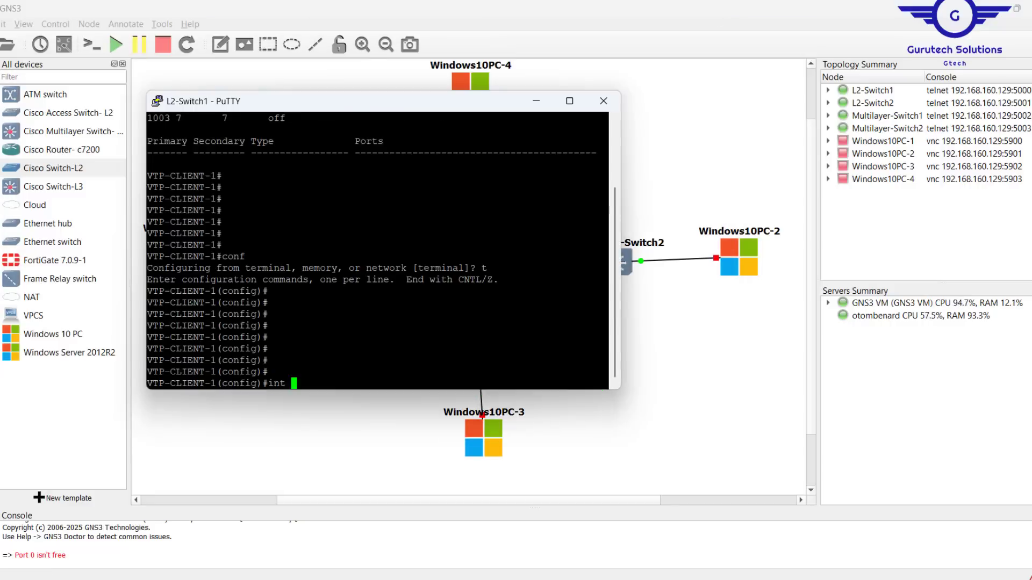
key(Return)
- Run show vlan on L2-Switch1 and highlight the VLAN 10–40 rows
key(Up)
key(Left)
key(Left)
key(Left)
key(Left)
key(Left)
key(Left)
key(Left)
key(Left)
key(Left)
key(Left)
key(Left)
key(Left)
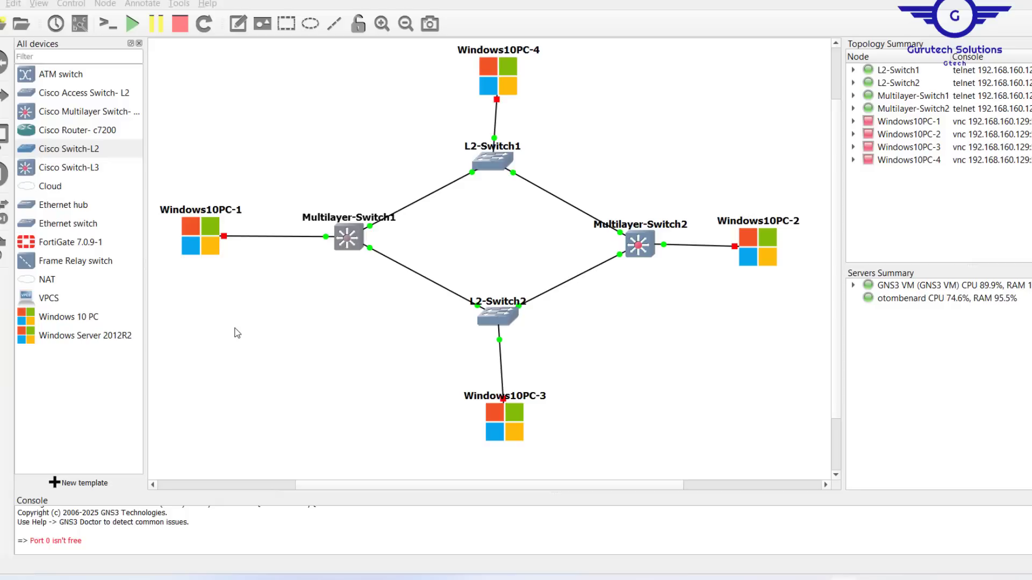
double_click(495, 161)
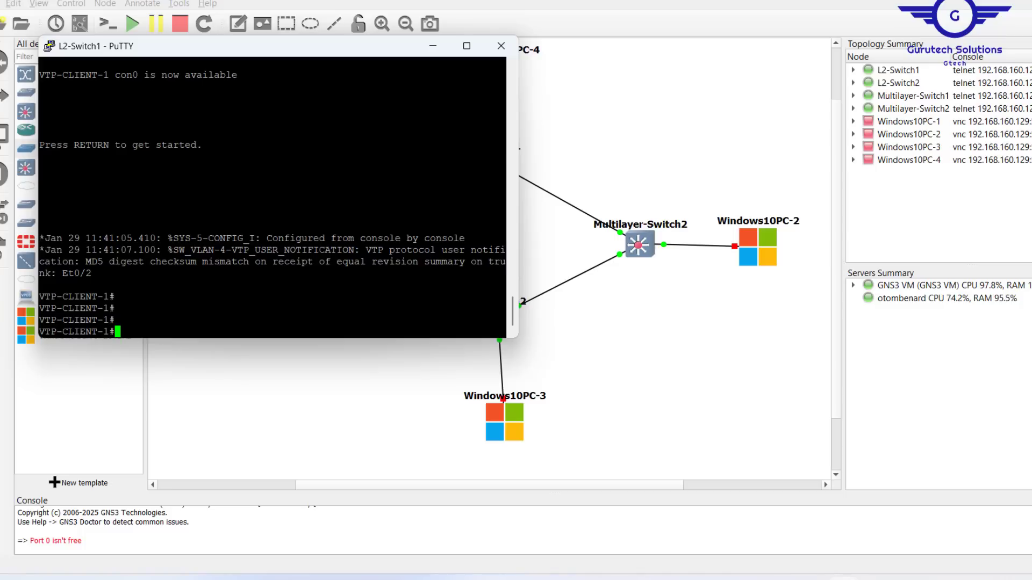
text(show vlan)
key(Return)
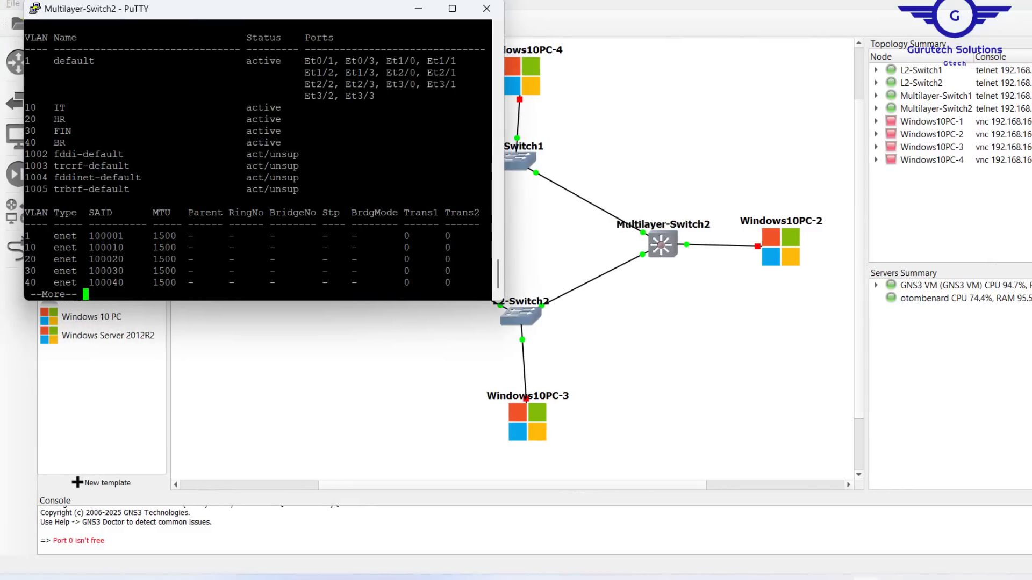
drag(487, 135, 387, 97)
drag(487, 144, 374, 96)
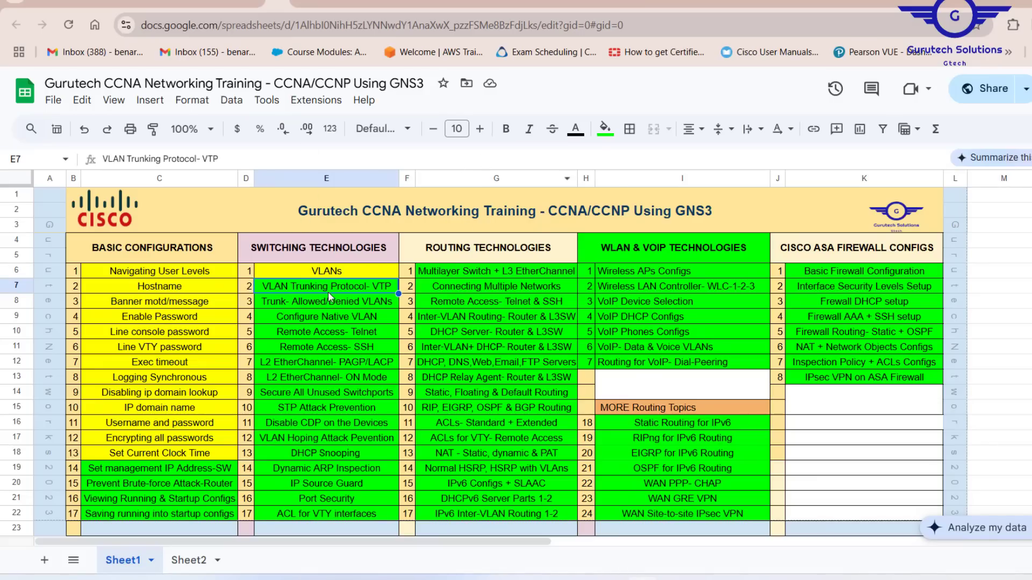
- Fill cell E7, VLAN Trunking Protocol- VTP, with yellow
click(610, 141)
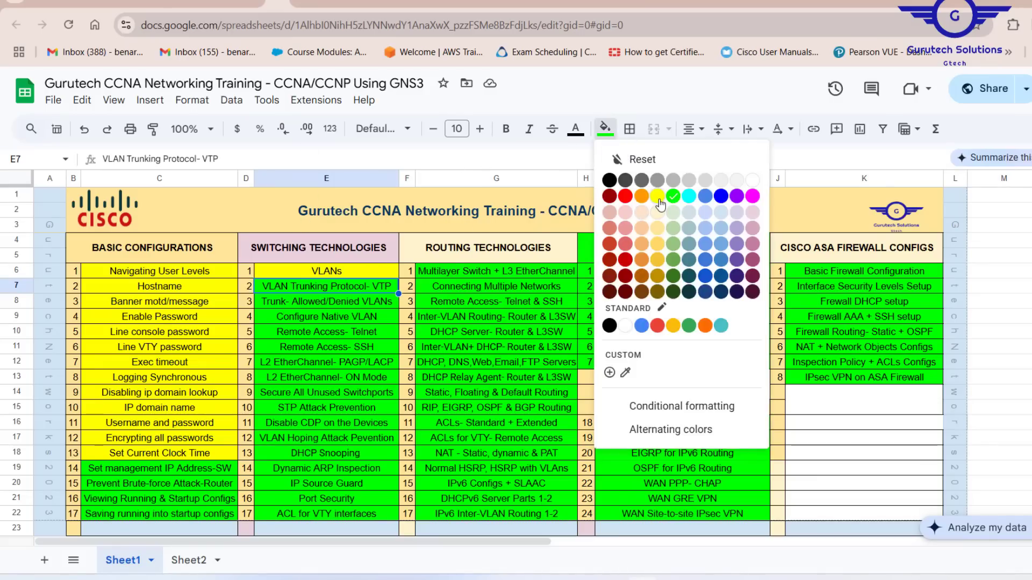
click(658, 202)
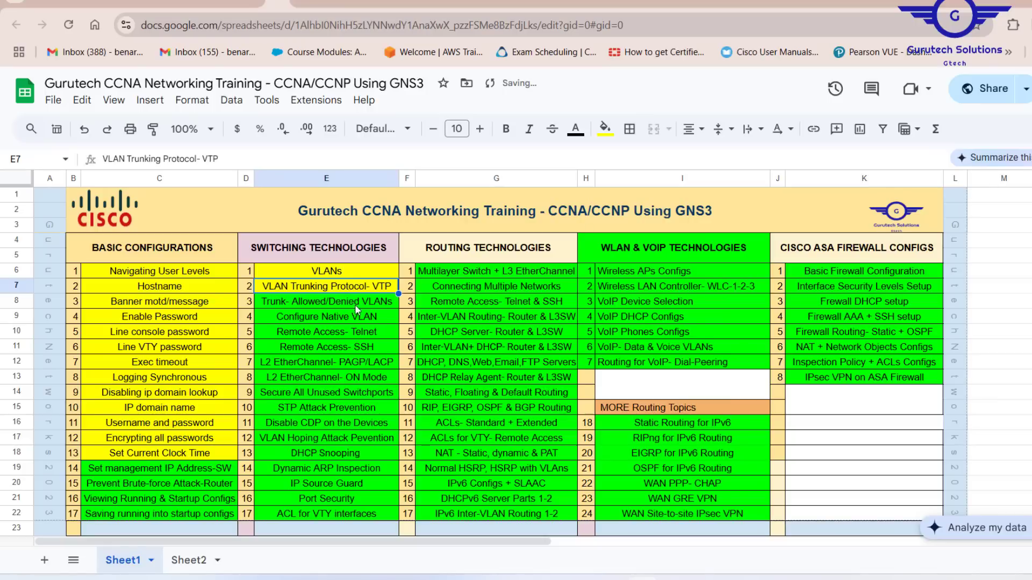